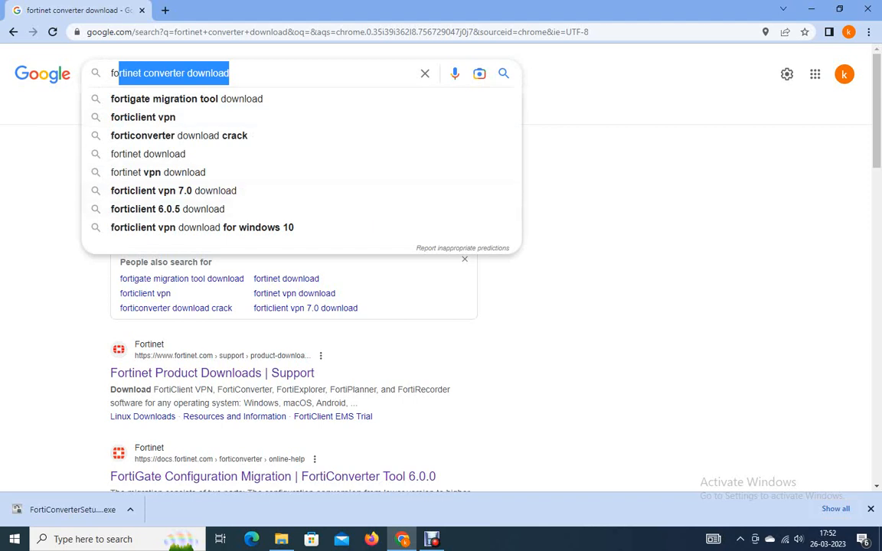
# Open the Fortinet result 'FortiConverter Service for Firewall Migration' in a new tab and switch to it.
pyautogui.click(392, 490)
pyautogui.rightClick(206, 197)
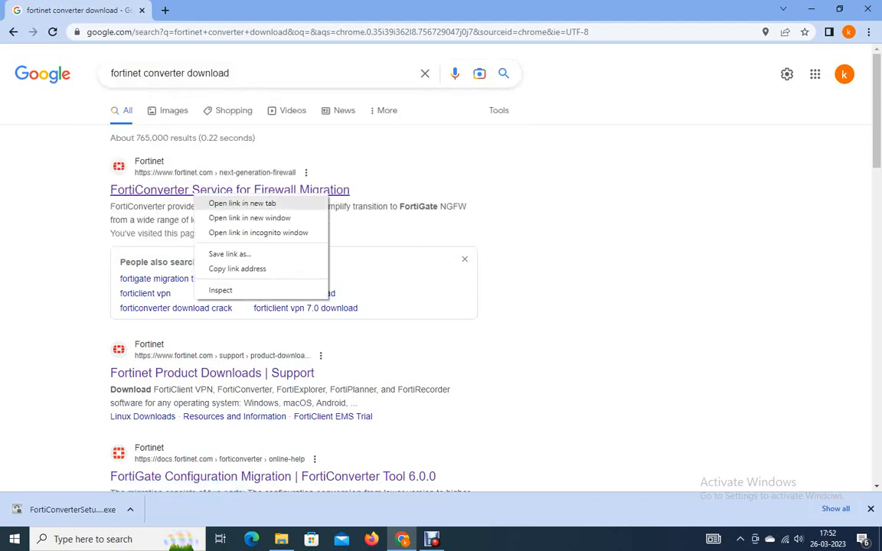
pyautogui.click(242, 203)
pyautogui.click(224, 11)
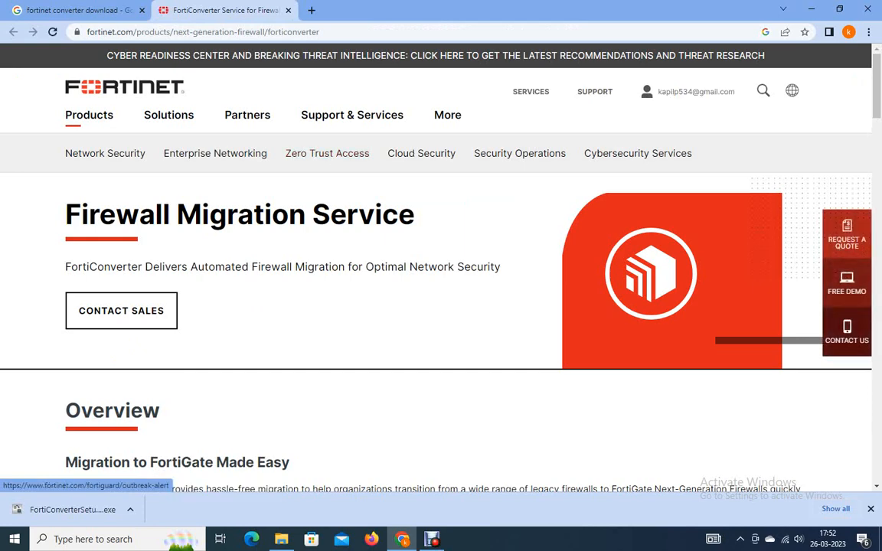
# Go to the Fortinet firmware images download page and select FortiConverter as the product.
pyautogui.moveTo(688, 92)
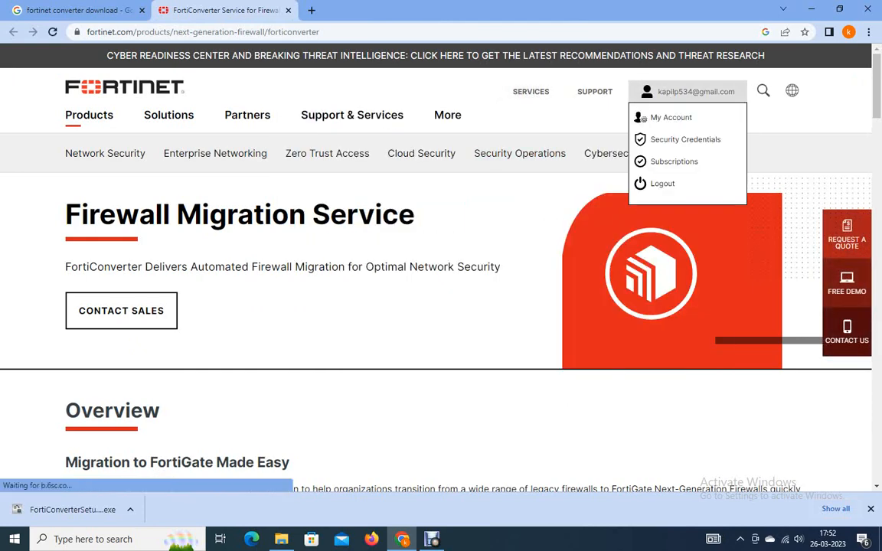
pyautogui.moveTo(594, 91)
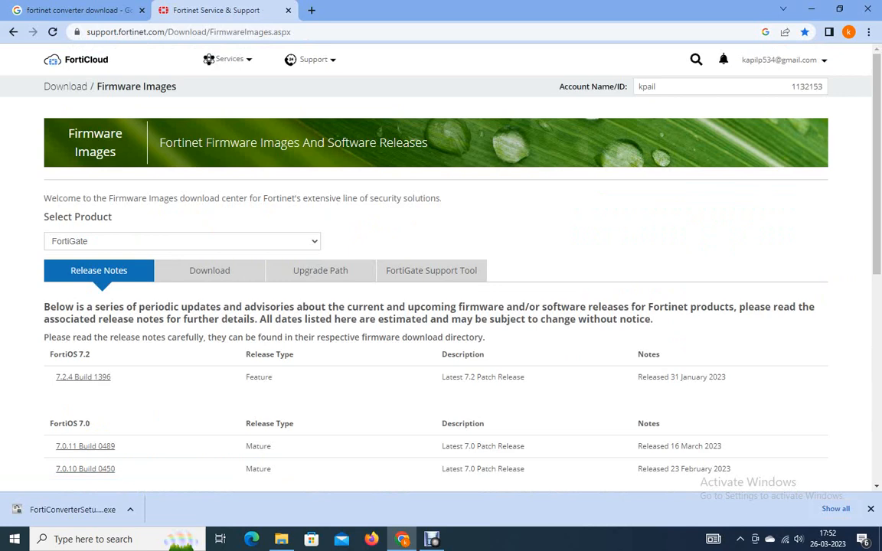
pyautogui.click(183, 242)
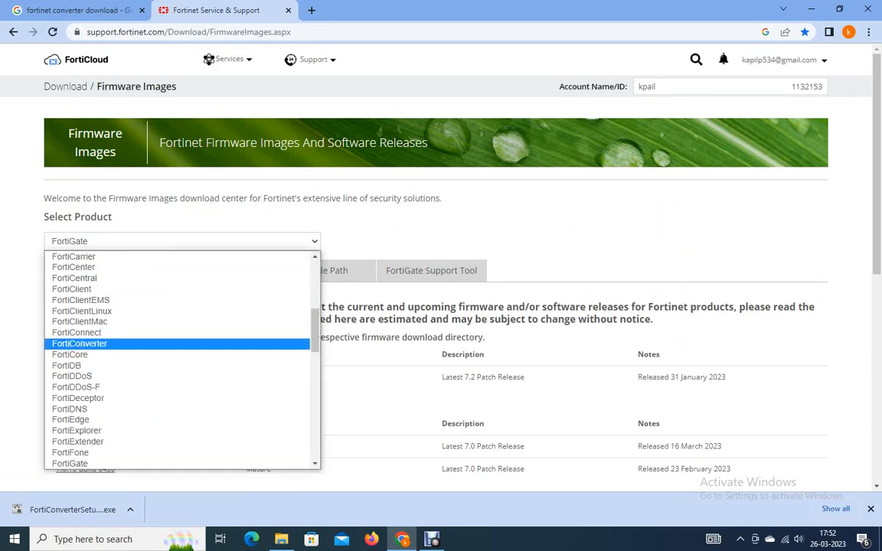
pyautogui.click(79, 344)
pyautogui.scroll(-4, 433, 268)
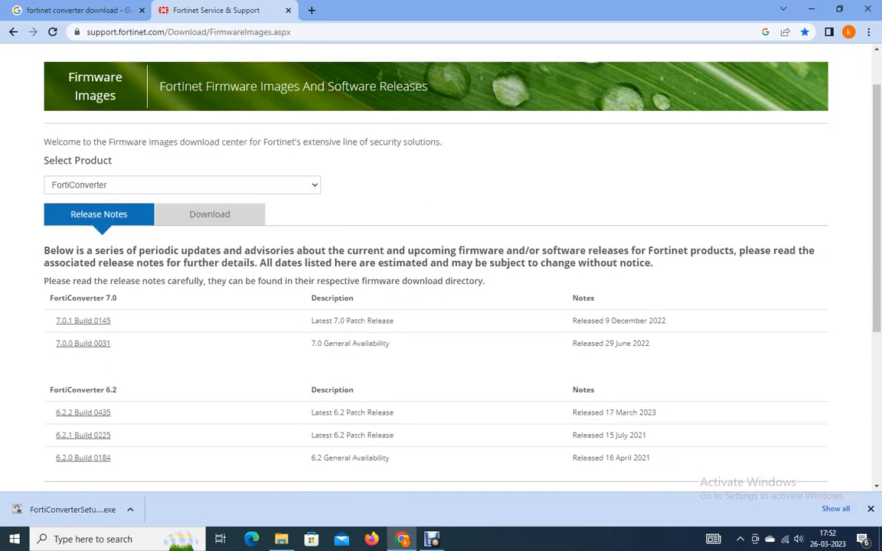
# Browse the FortiConverter downloads to the v7.00 / 7.0 / 7.0.1 folder.
pyautogui.click(210, 87)
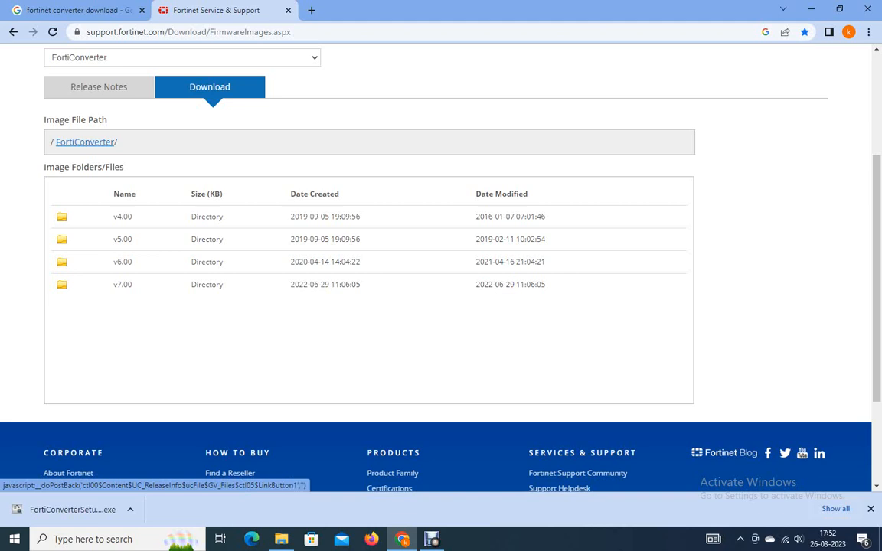
pyautogui.click(123, 284)
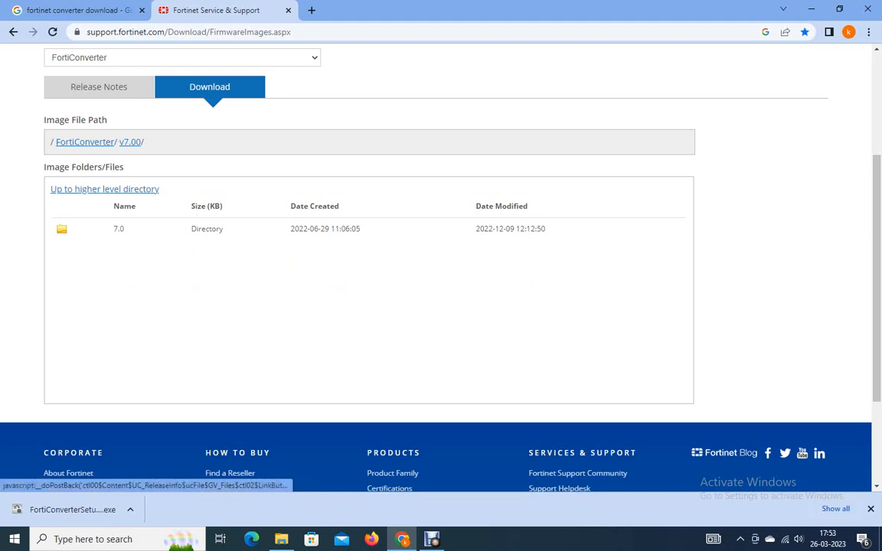
pyautogui.click(119, 228)
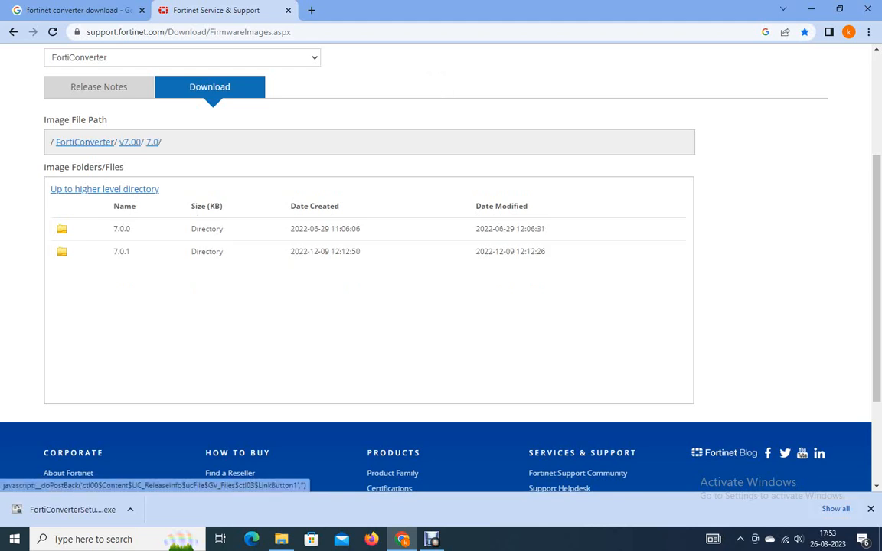
pyautogui.click(121, 251)
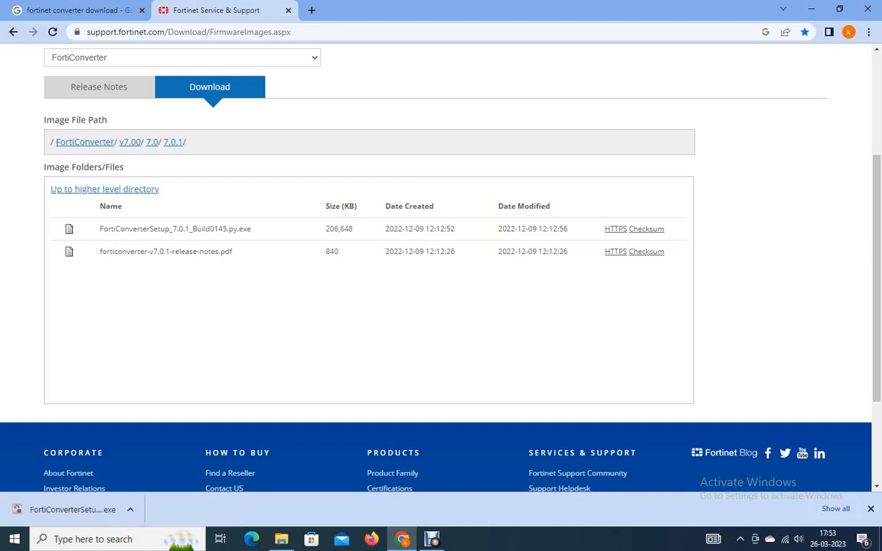
# Launch FortiConverter from its desktop shortcut and open its License page.
pyautogui.press('super+d')
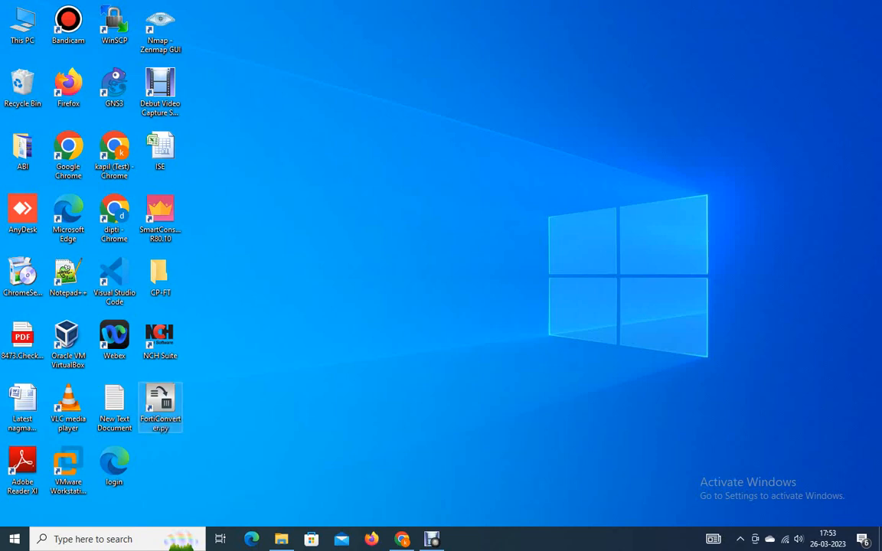
pyautogui.doubleClick(160, 400)
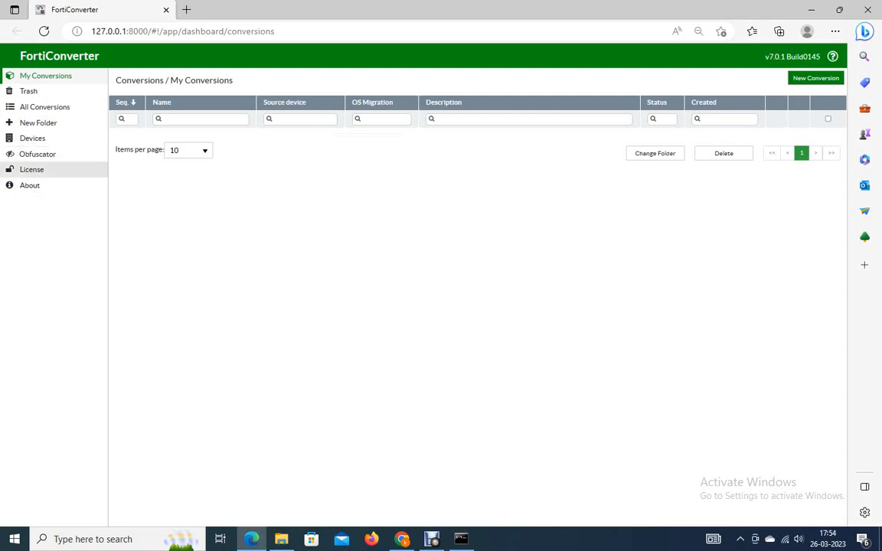
pyautogui.click(32, 169)
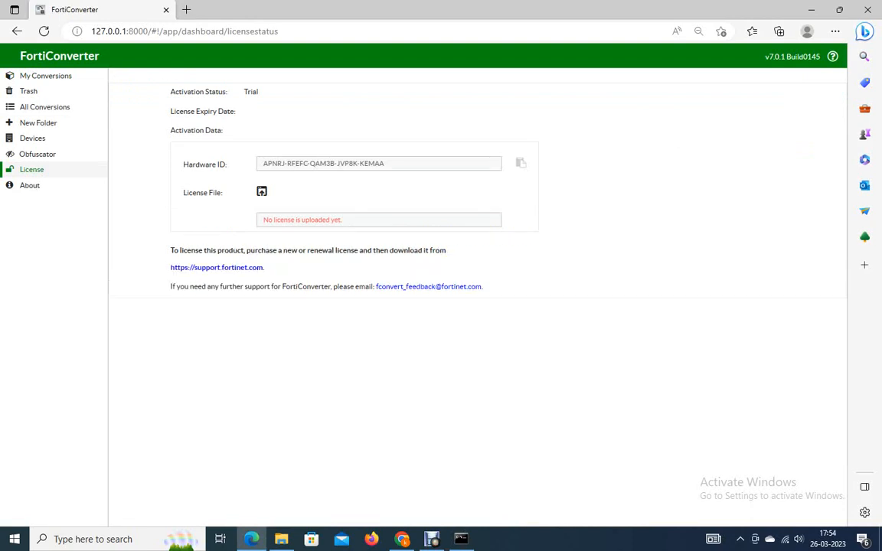
# Open the support.fortinet.com link from the License page and go to FortiCloud Asset Management.
pyautogui.click(216, 268)
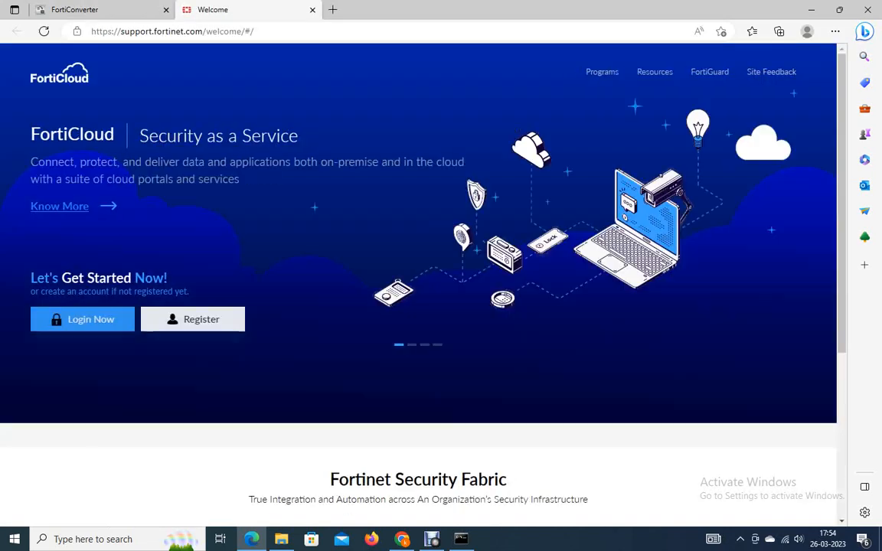
pyautogui.hotkey('ctrl', 'shift', 'Tab')
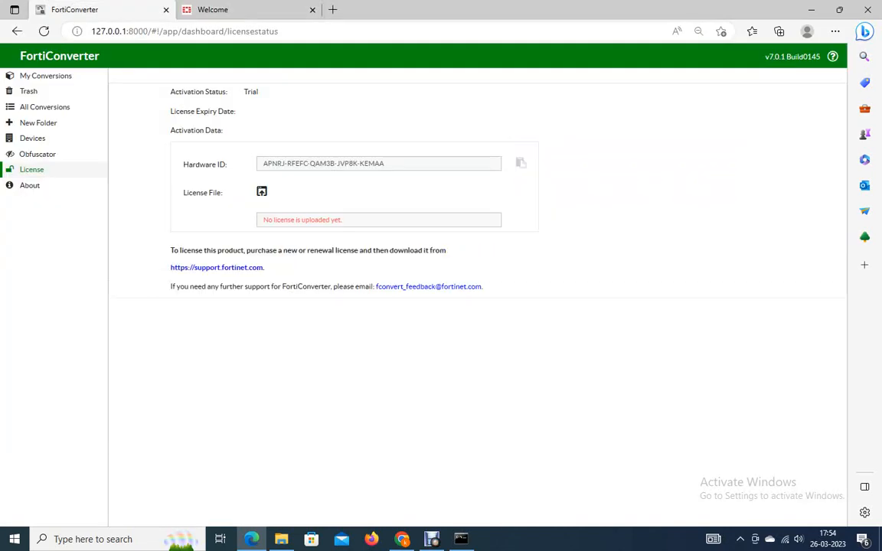
pyautogui.hotkey('ctrl', 'Tab')
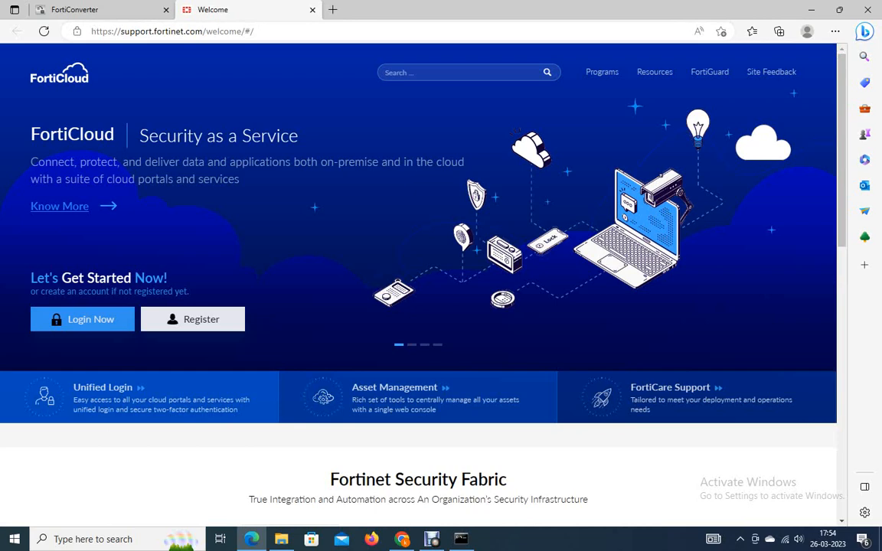
pyautogui.click(394, 388)
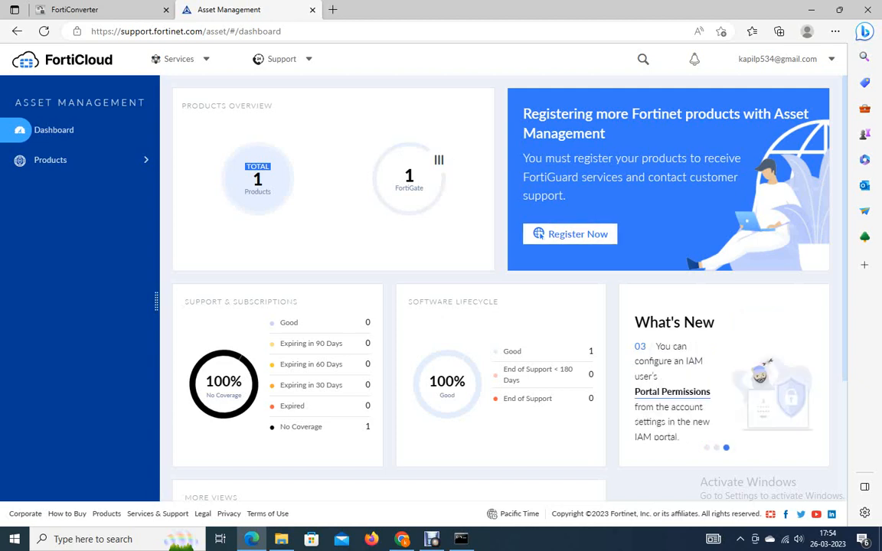
pyautogui.click(74, 9)
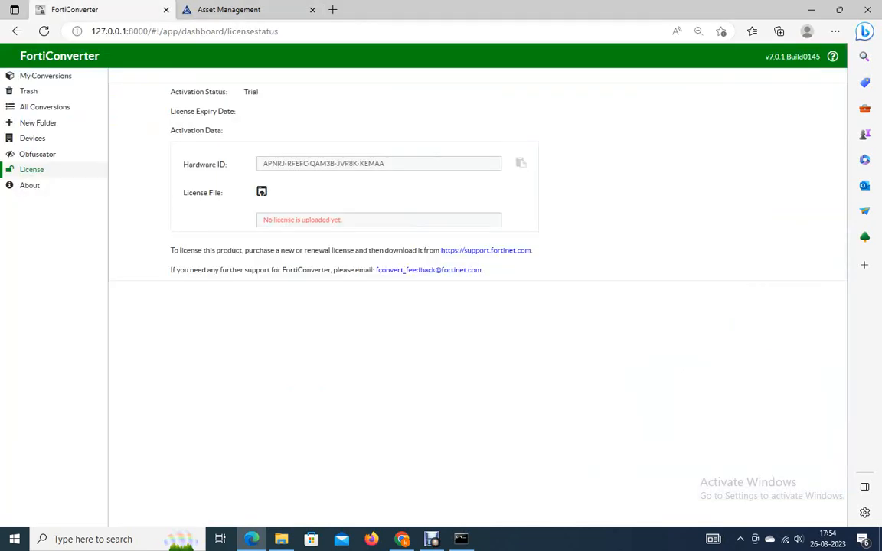
pyautogui.hotkey('ctrl', 'Tab')
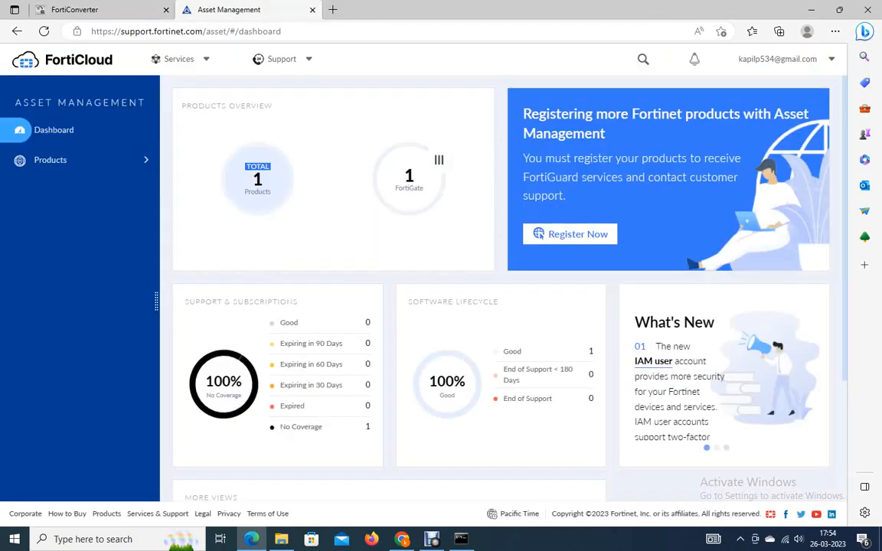
# Start registering a product, enter the registration code, choose non-government user and submit.
pyautogui.click(569, 233)
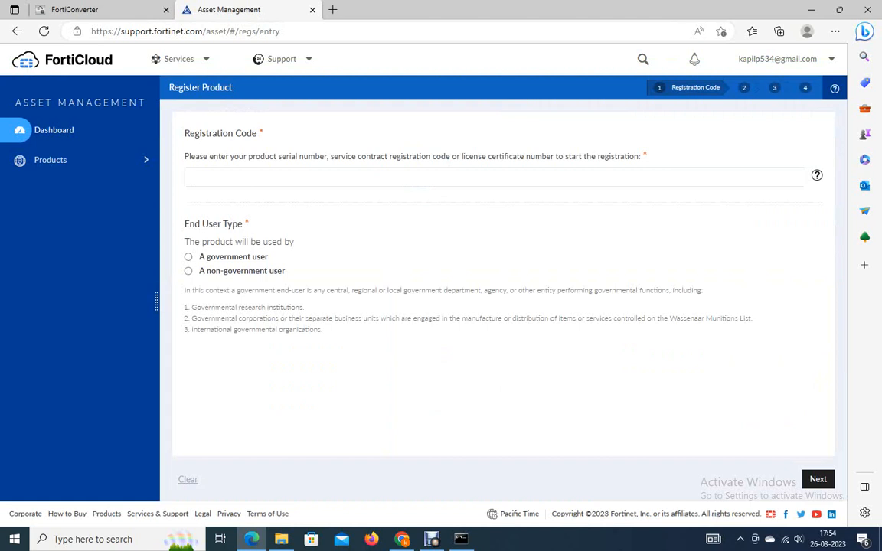
pyautogui.click(188, 271)
pyautogui.press('Return')
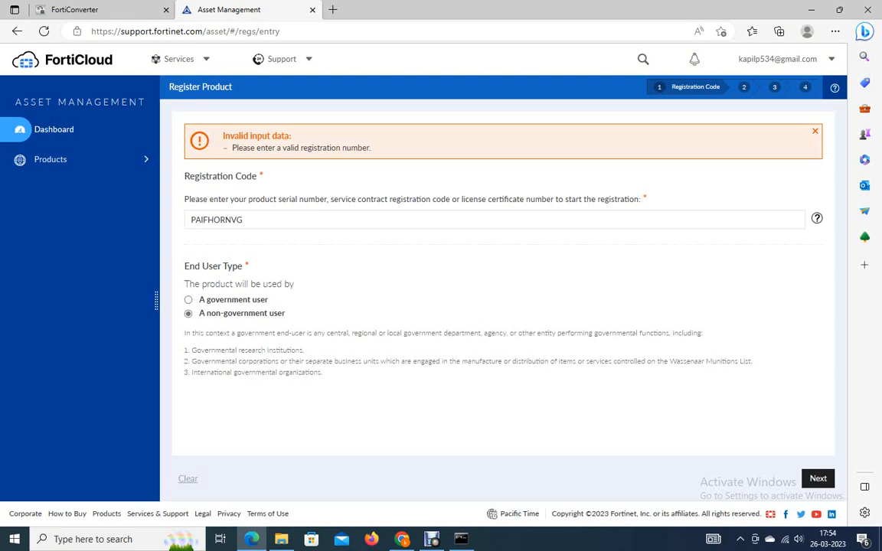
# Copy FortiConverter's Hardware ID from the License page.
pyautogui.click(90, 10)
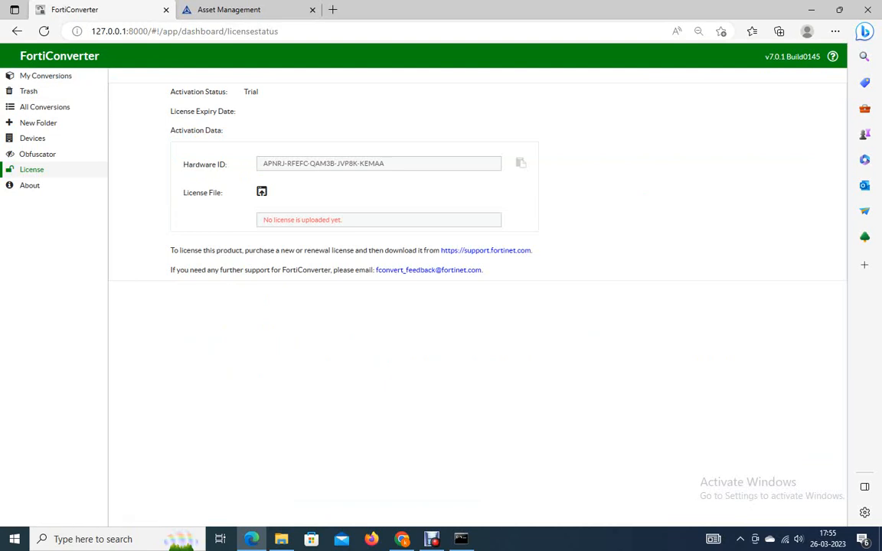
pyautogui.doubleClick(322, 163)
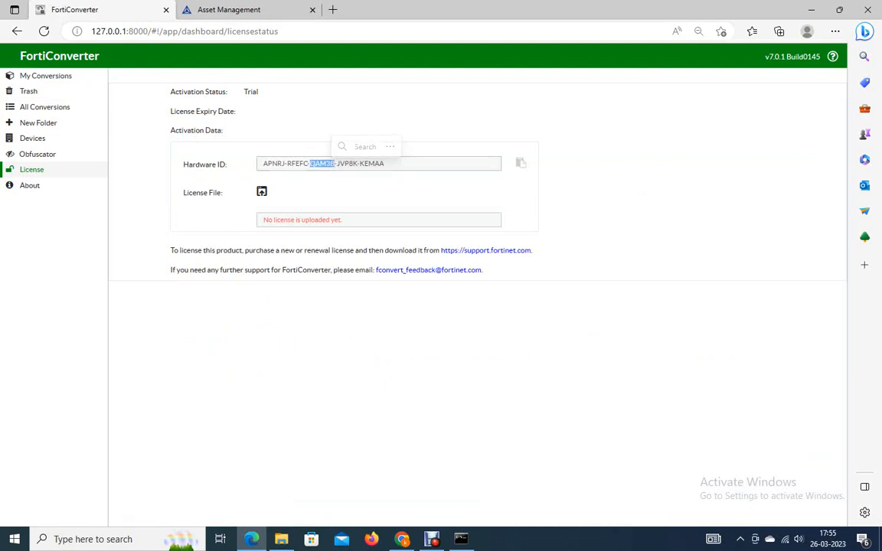
pyautogui.click(521, 163)
pyautogui.click(229, 10)
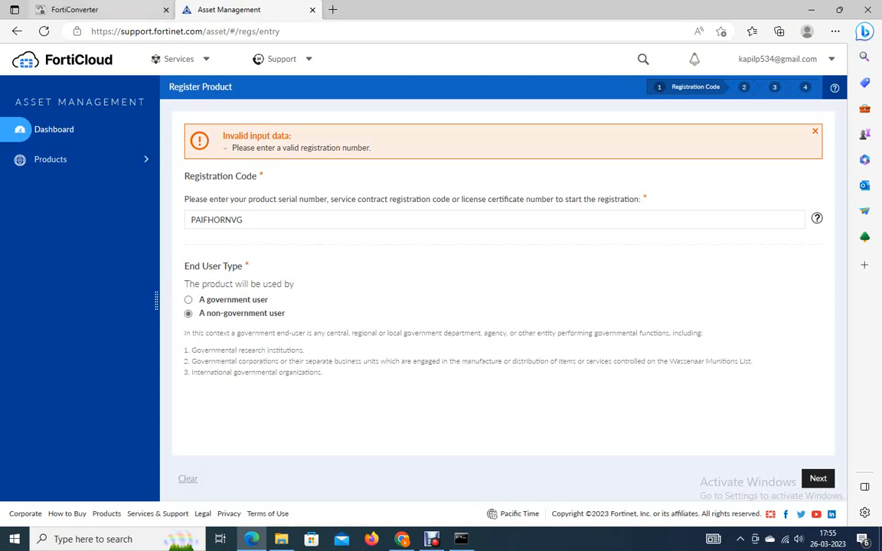
pyautogui.click(93, 10)
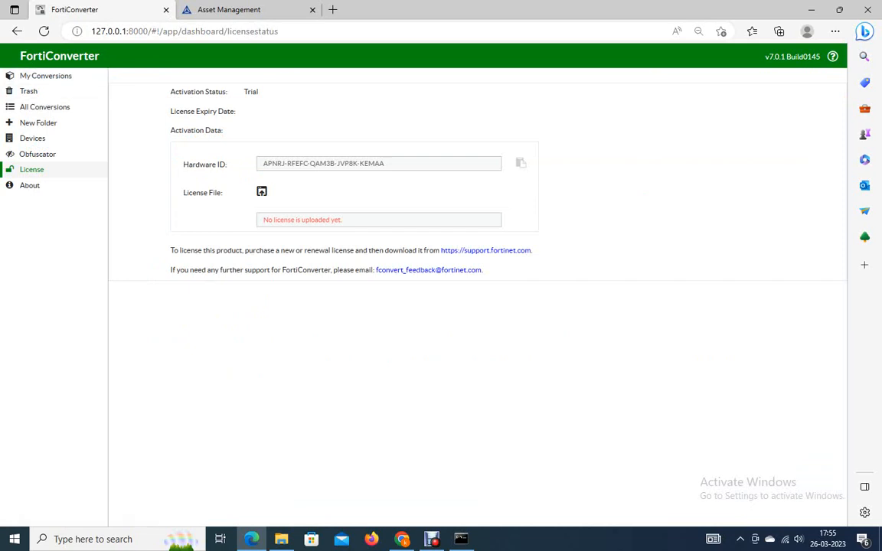
# Open the license file upload dialog and cancel it.
pyautogui.click(261, 192)
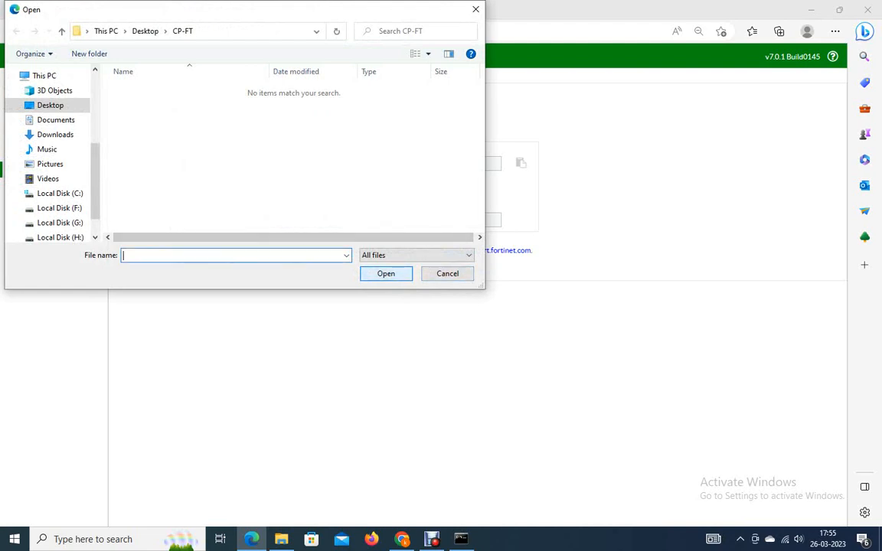
pyautogui.click(447, 273)
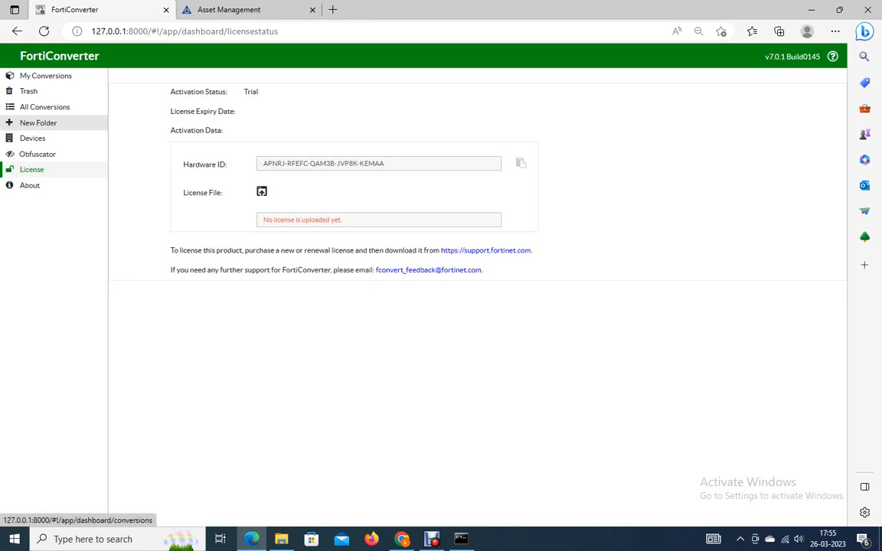
# Open the Devices page and start a new device named jksnsoan with type FGT.
pyautogui.click(32, 138)
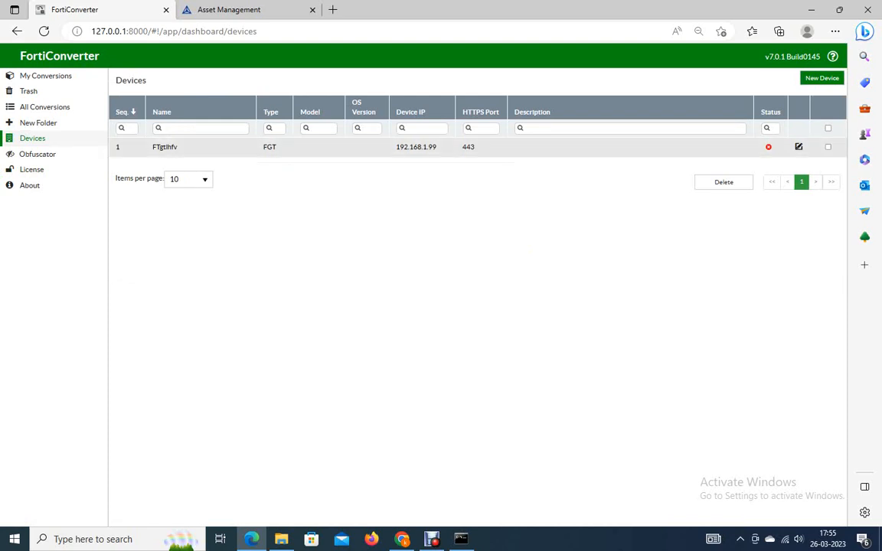
pyautogui.click(822, 78)
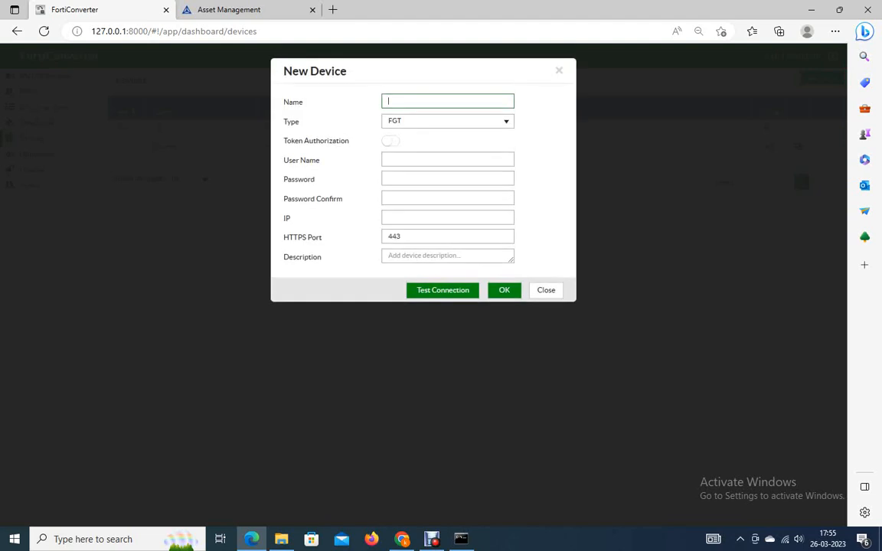
pyautogui.write('jksnsoan')
pyautogui.click(448, 121)
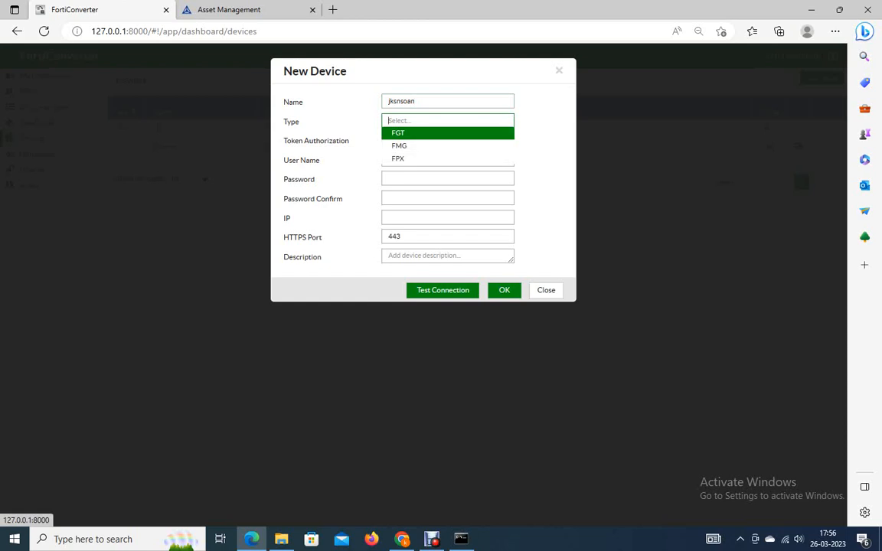
pyautogui.press('Return')
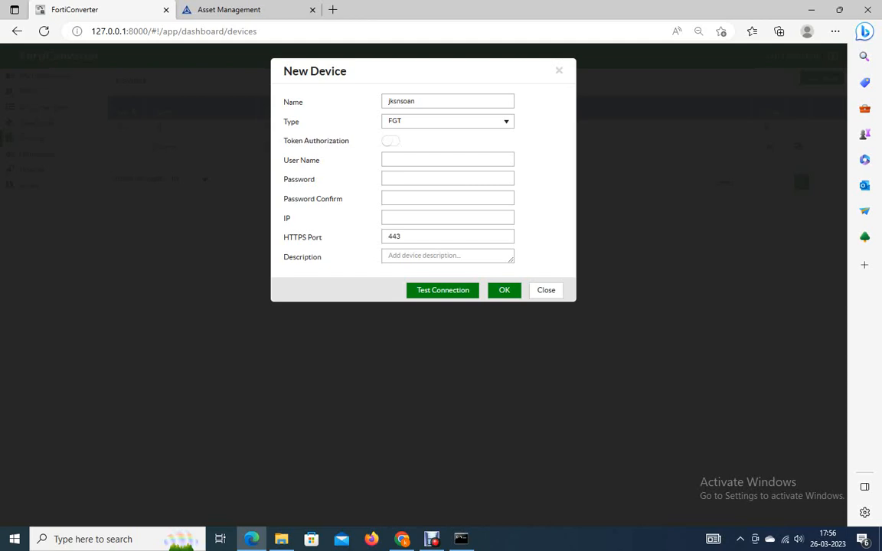
# Enable Token Authorization in the new device form, select the API Key and IP fields, then close the dialog.
pyautogui.click(447, 160)
pyautogui.click(391, 141)
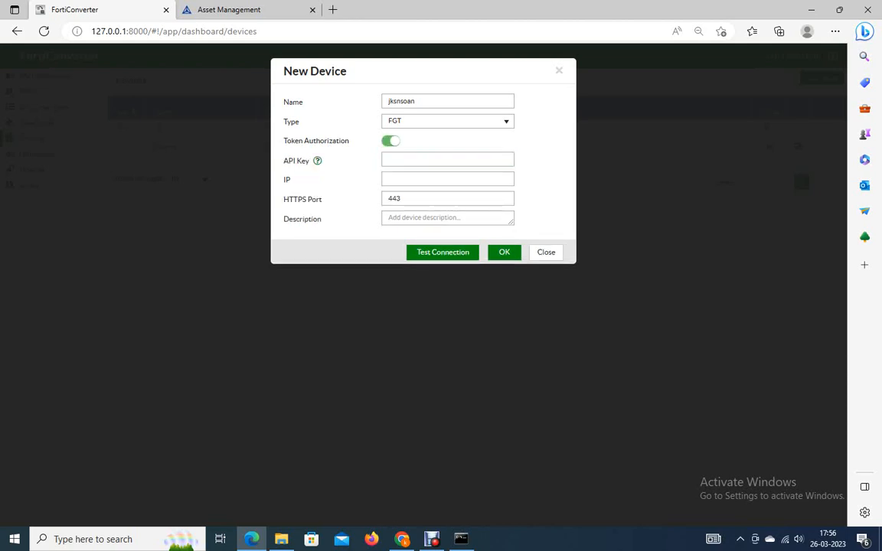
pyautogui.click(447, 160)
pyautogui.click(447, 159)
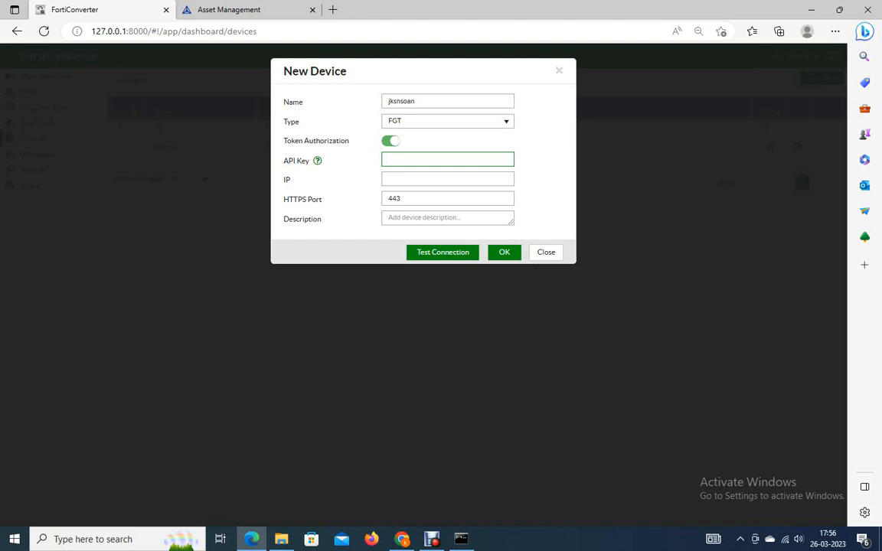
pyautogui.click(448, 179)
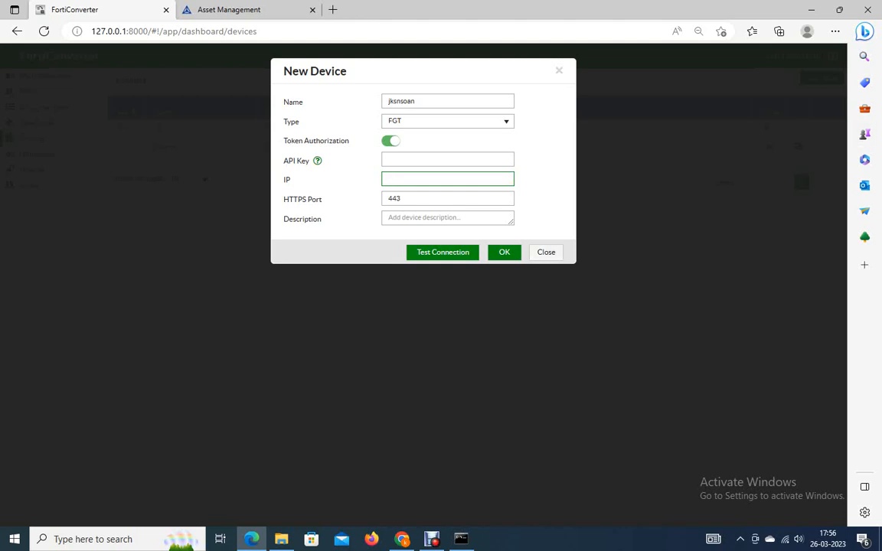
pyautogui.press('Escape')
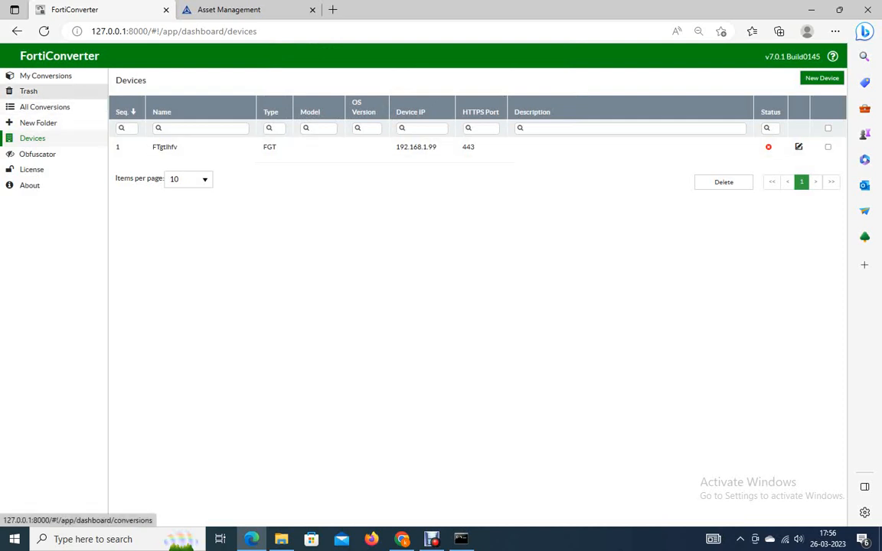
# Start a new conversion named anbfoi with Check Point as vendor and SmartCenter as model.
pyautogui.click(46, 76)
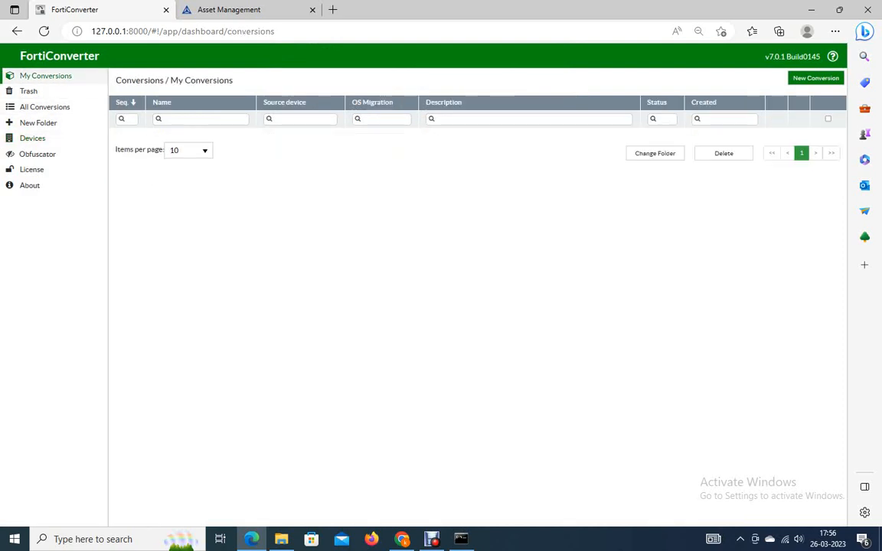
pyautogui.click(816, 78)
pyautogui.write('anbfo')
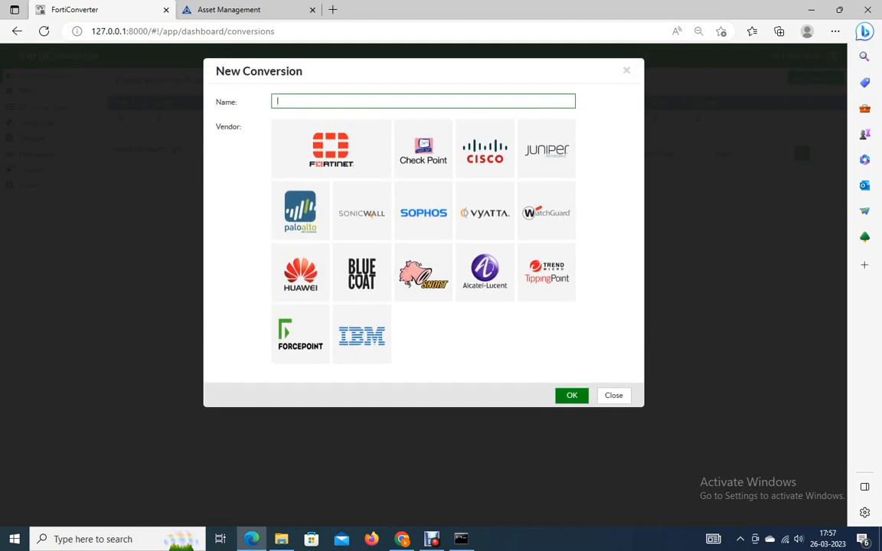
pyautogui.write('i')
pyautogui.click(423, 150)
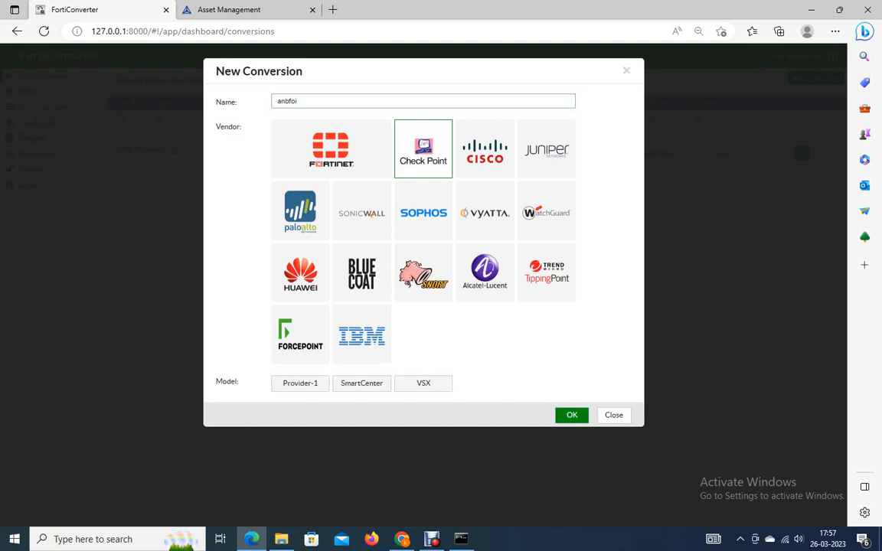
pyautogui.click(361, 383)
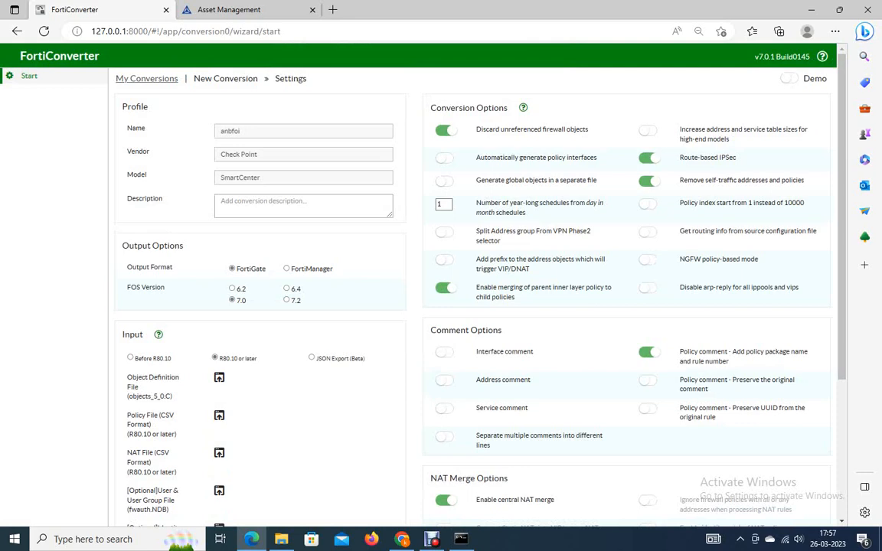
# Set the output FOS version to 7.2.
pyautogui.scroll(-1, 475, 298)
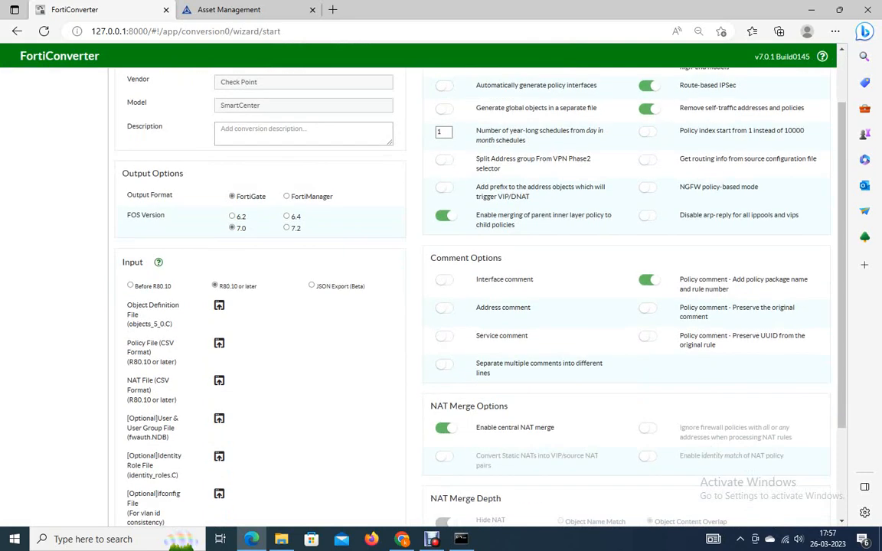
pyautogui.moveTo(128, 195); pyautogui.dragTo(173, 196)
pyautogui.click(292, 196)
pyautogui.moveTo(292, 196); pyautogui.dragTo(322, 197)
pyautogui.doubleClick(251, 196)
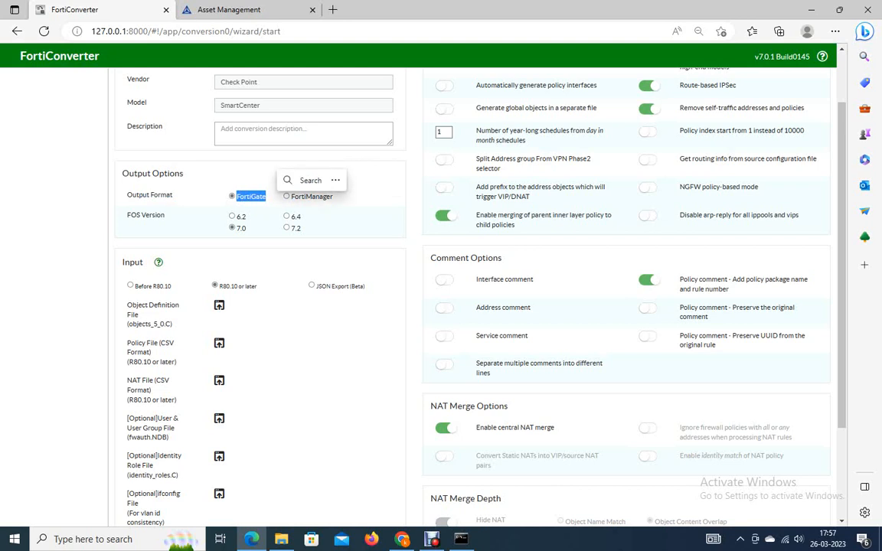
pyautogui.moveTo(164, 216); pyautogui.dragTo(127, 215)
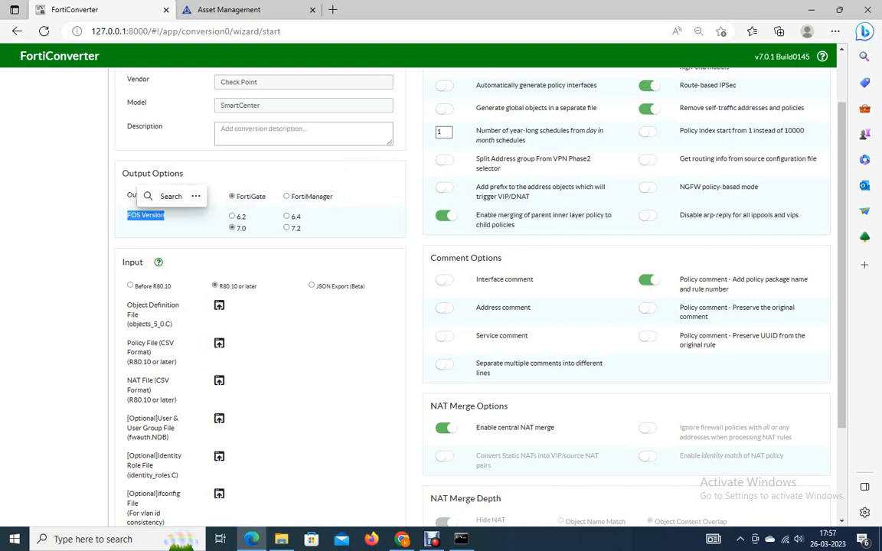
pyautogui.click(287, 227)
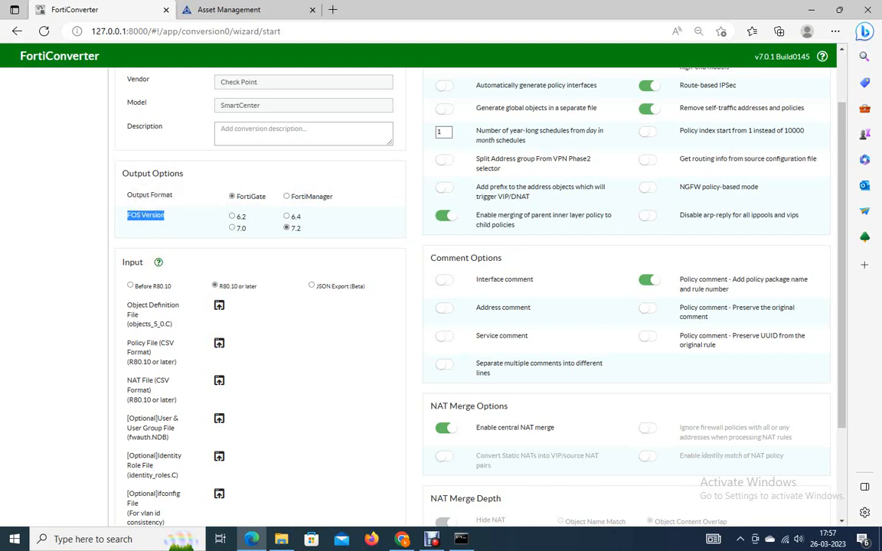
# Choose FortiGate 400F/401F as the target device.
pyautogui.scroll(-3, 475, 291)
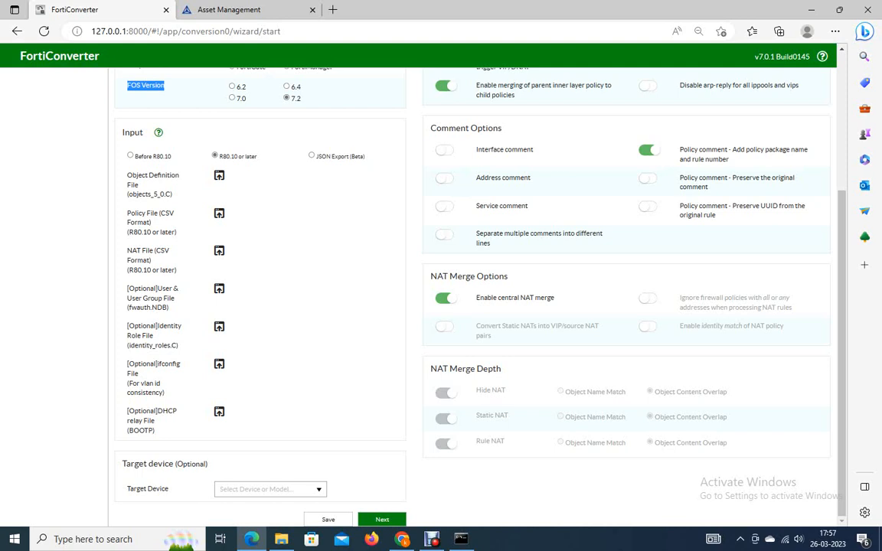
pyautogui.moveTo(133, 195); pyautogui.dragTo(172, 194)
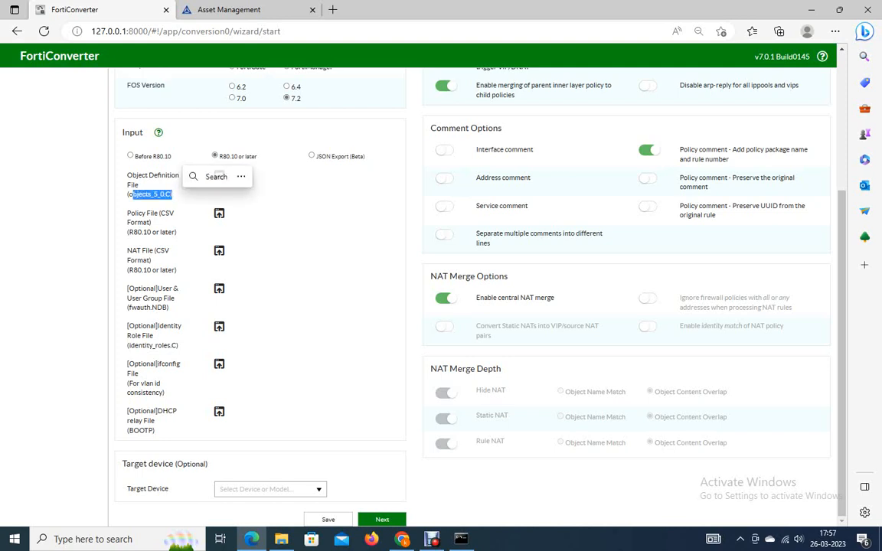
pyautogui.moveTo(133, 232); pyautogui.dragTo(175, 232)
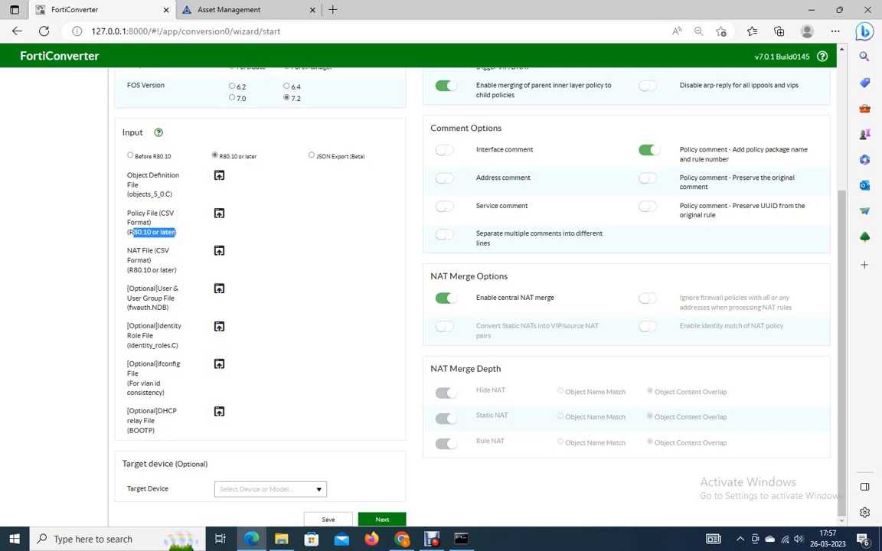
pyautogui.click(270, 489)
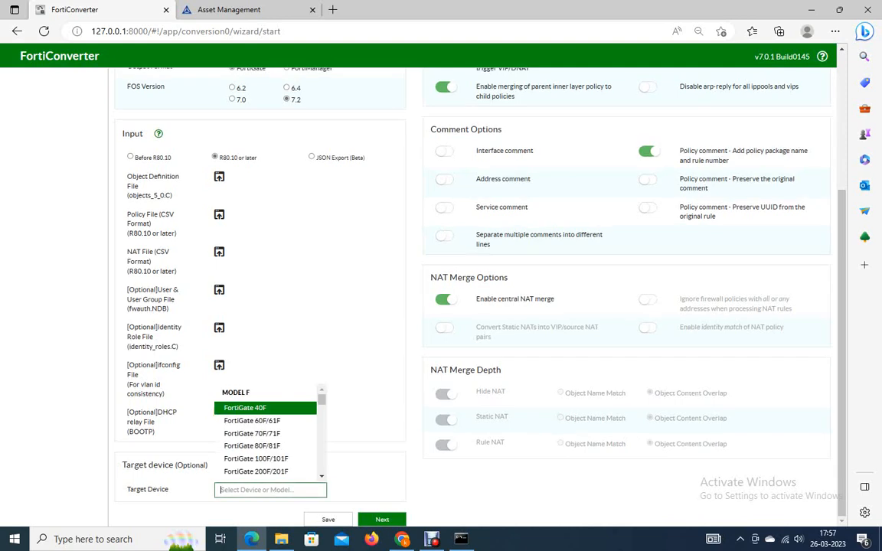
pyautogui.scroll(-2, 260, 432)
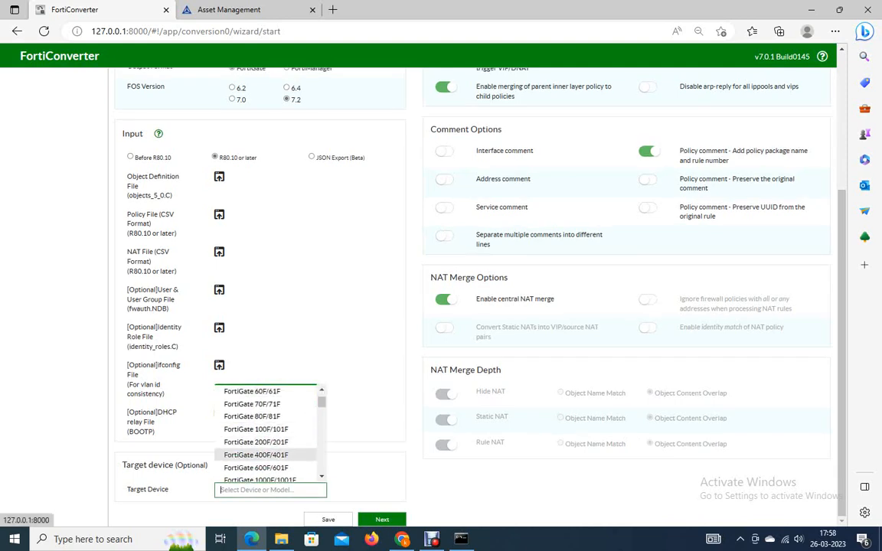
pyautogui.scroll(-1, 260, 432)
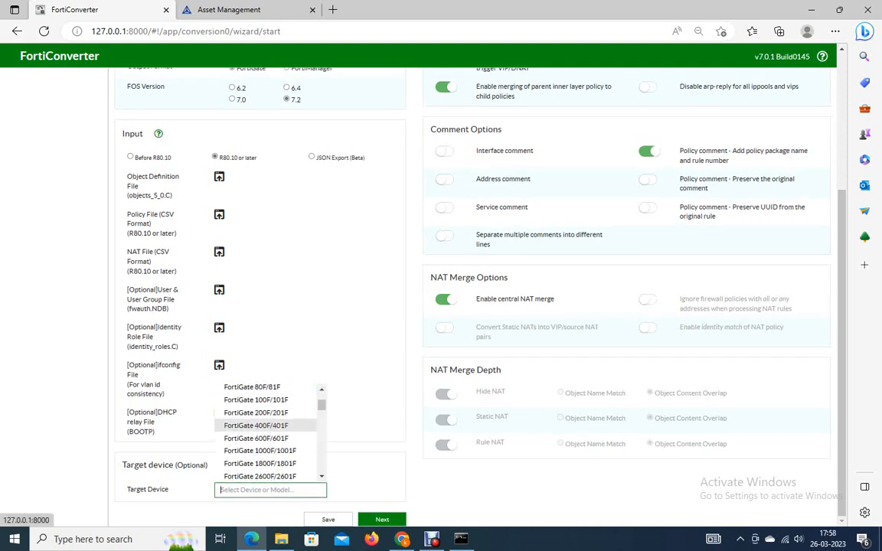
pyautogui.click(256, 426)
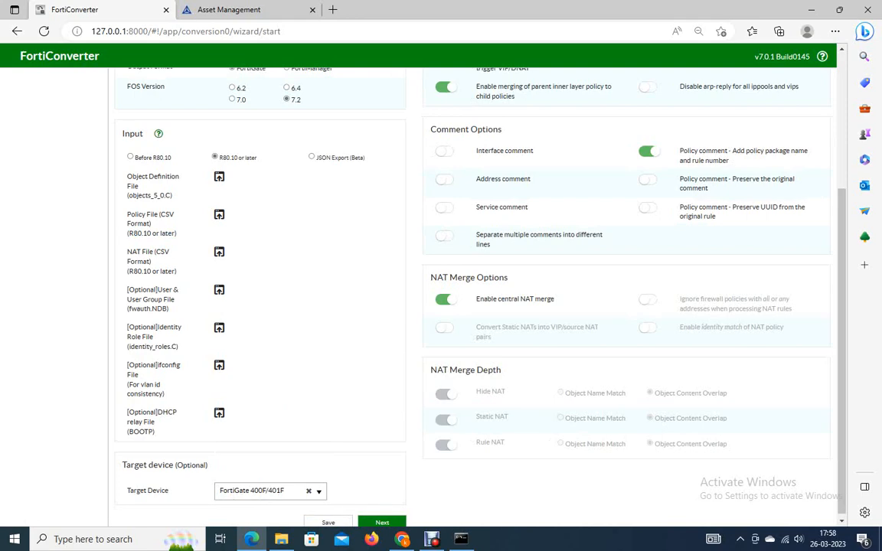
# Try to continue the wizard to the next page without any input files.
pyautogui.scroll(3, 475, 307)
pyautogui.moveTo(482, 129); pyautogui.dragTo(583, 129)
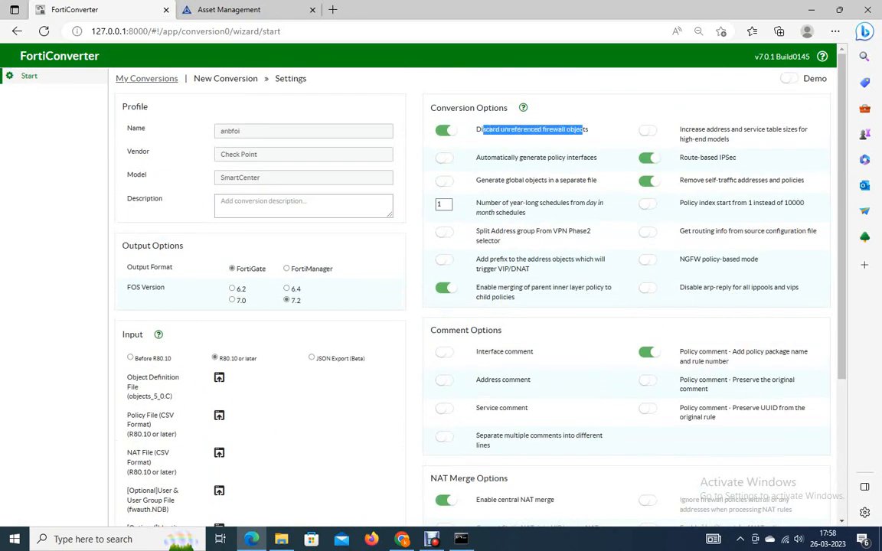
pyautogui.moveTo(481, 158); pyautogui.dragTo(575, 158)
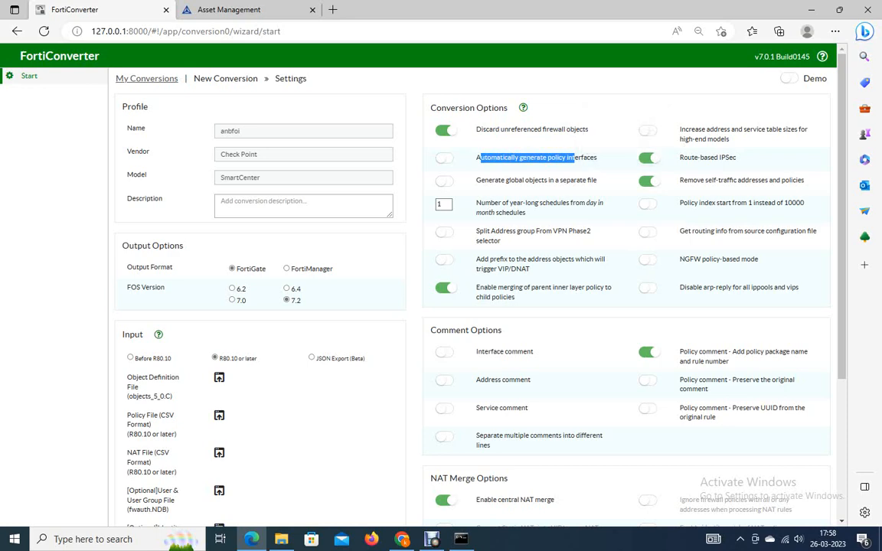
pyautogui.scroll(-5, 474, 307)
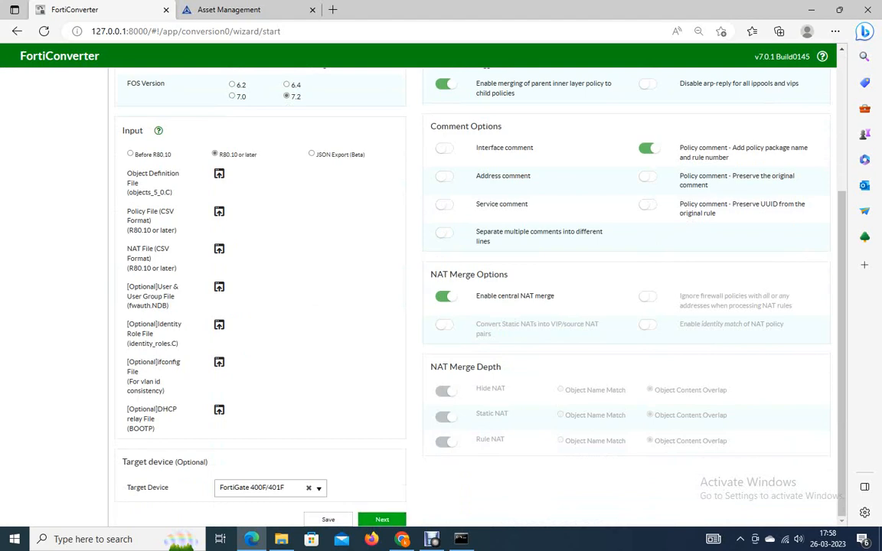
pyautogui.click(382, 520)
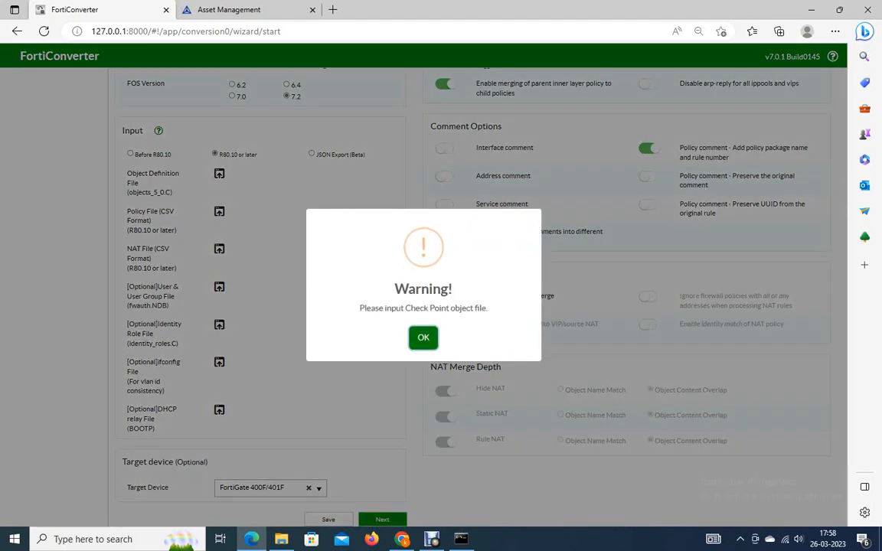
pyautogui.press('Return')
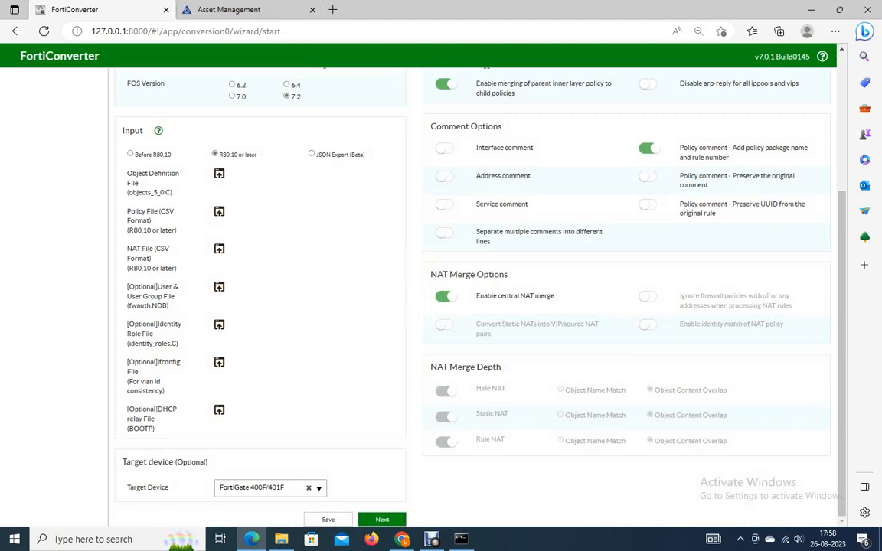
# Enable Demo mode and set the target device to FortiGate 70F/71F.
pyautogui.scroll(3, 472, 297)
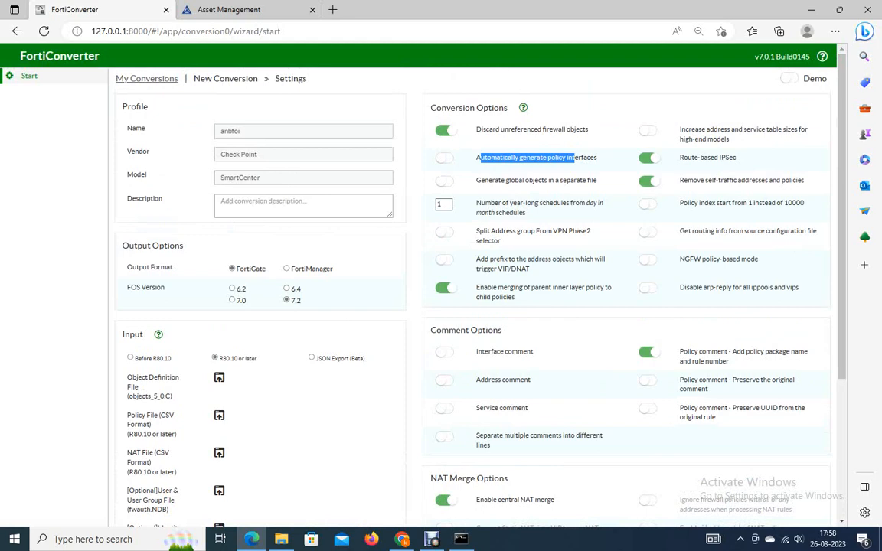
pyautogui.click(790, 79)
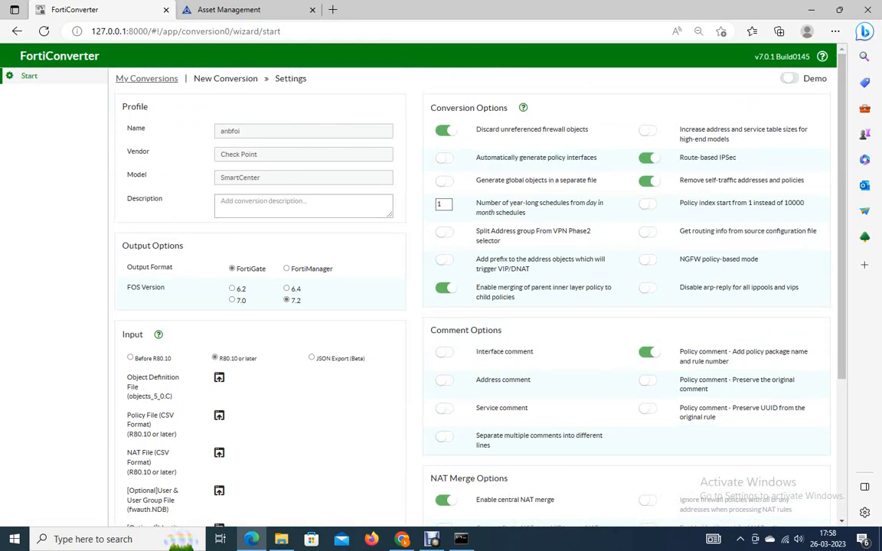
pyautogui.scroll(-3, 474, 291)
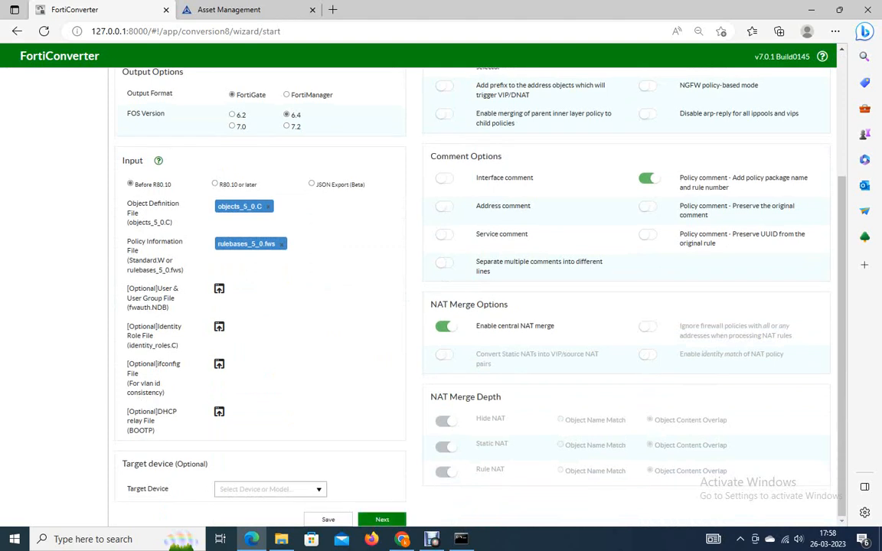
pyautogui.click(268, 489)
pyautogui.click(245, 412)
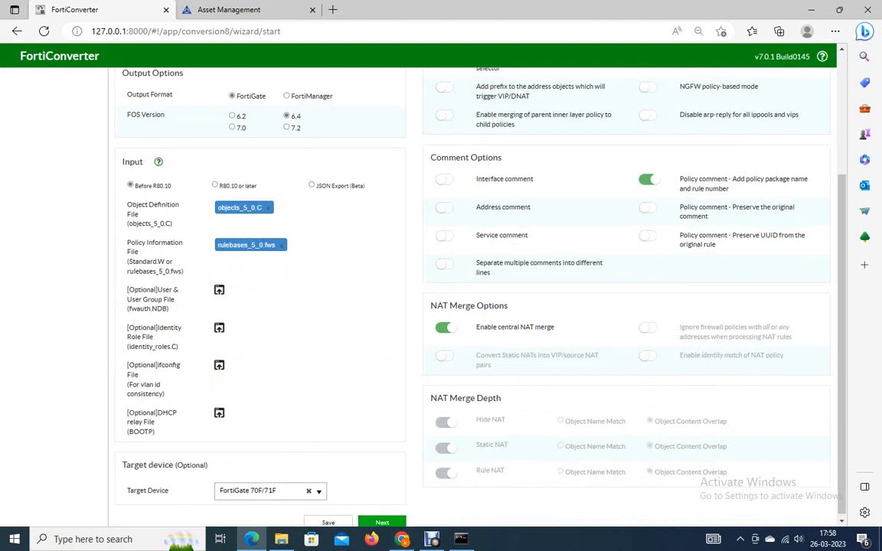
# Continue to firewall selection and browse the interface, address, address group and service previews of the source configuration.
pyautogui.click(382, 522)
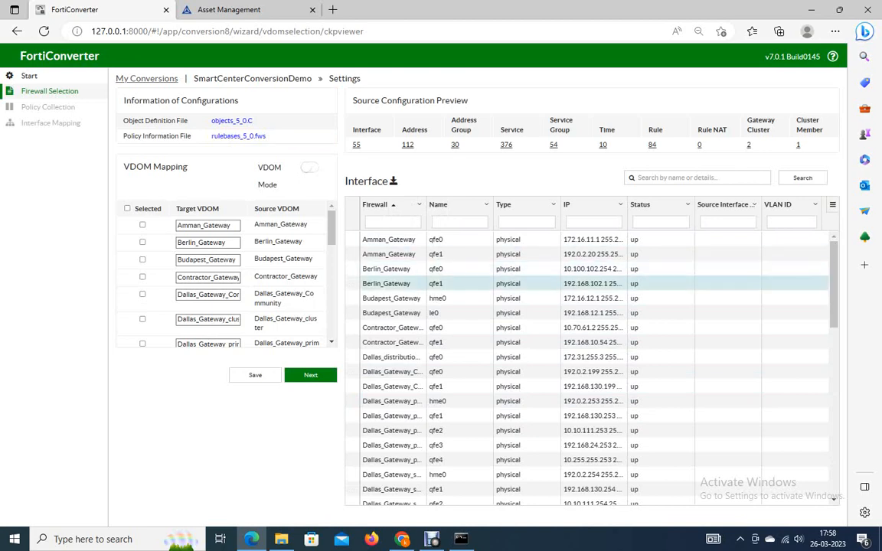
pyautogui.scroll(-3, 513, 291)
pyautogui.scroll(-3, 513, 299)
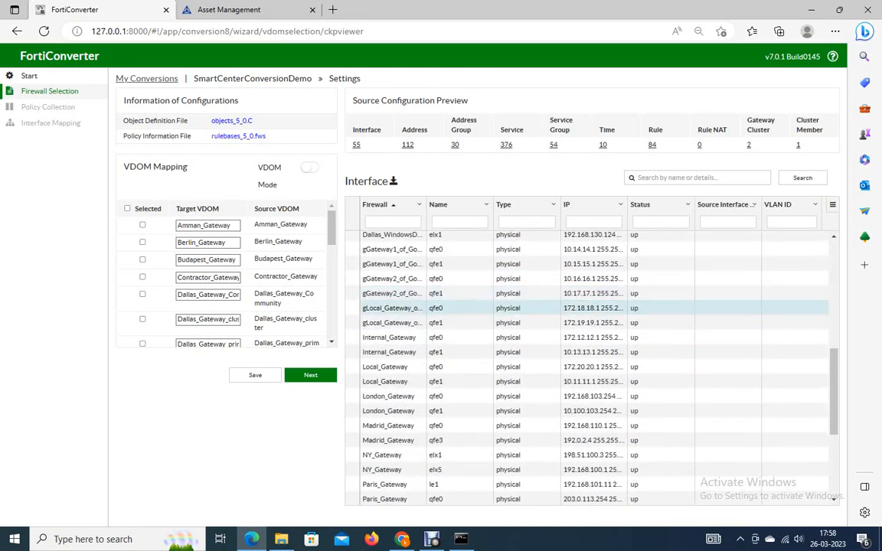
pyautogui.scroll(-2, 513, 306)
pyautogui.scroll(-1, 513, 314)
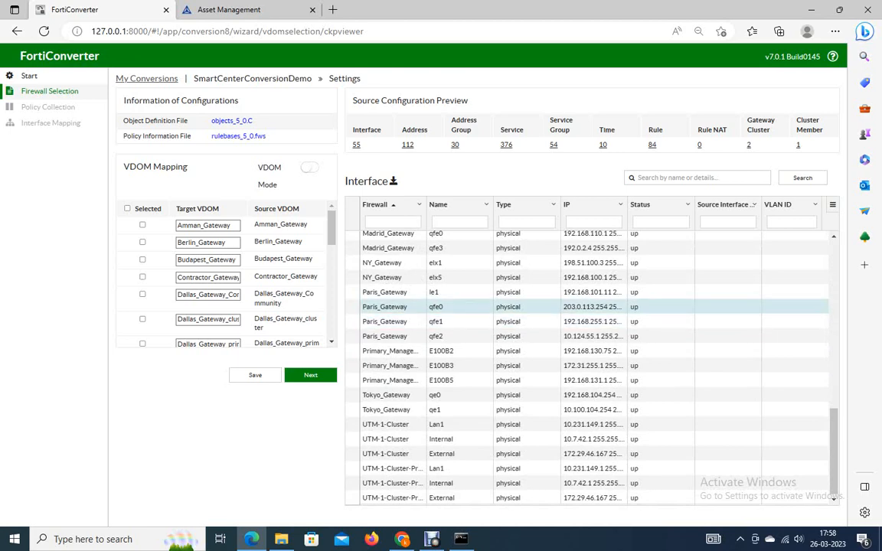
pyautogui.scroll(3, 513, 290)
pyautogui.scroll(3, 513, 295)
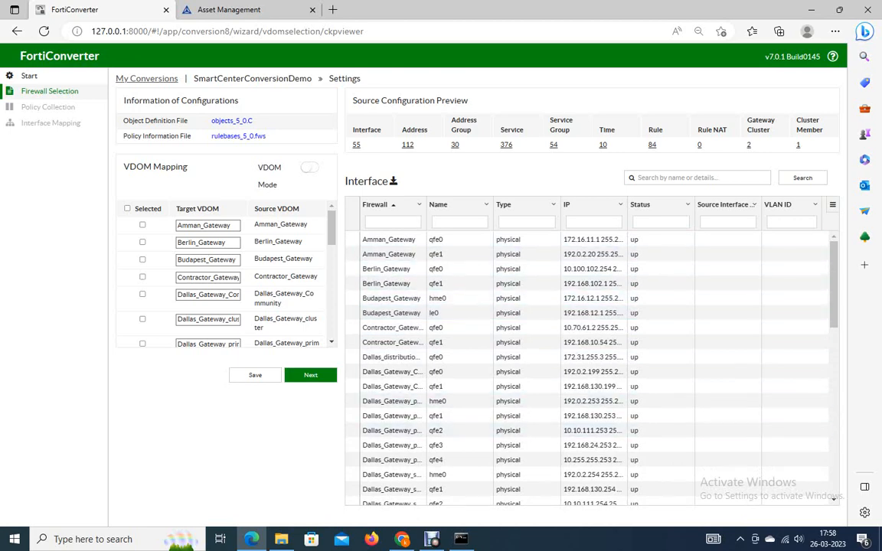
pyautogui.click(407, 145)
pyautogui.click(454, 144)
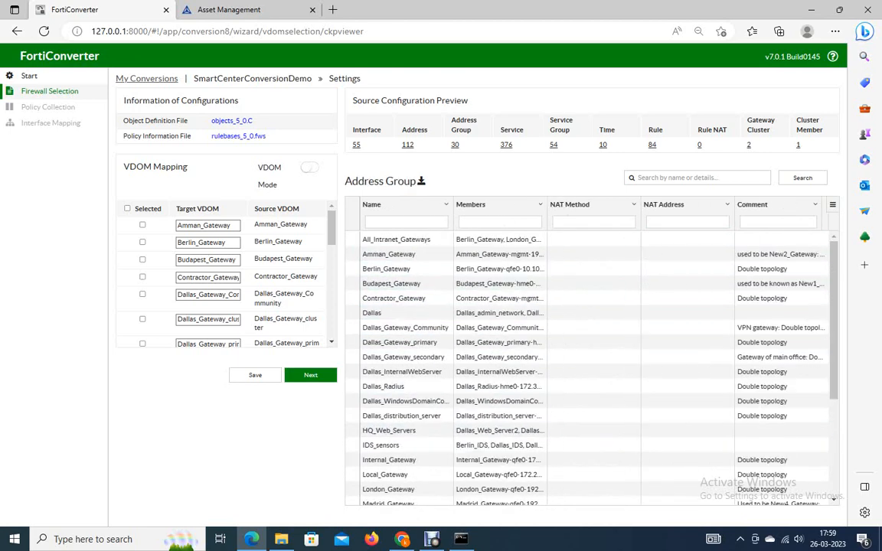
pyautogui.click(506, 144)
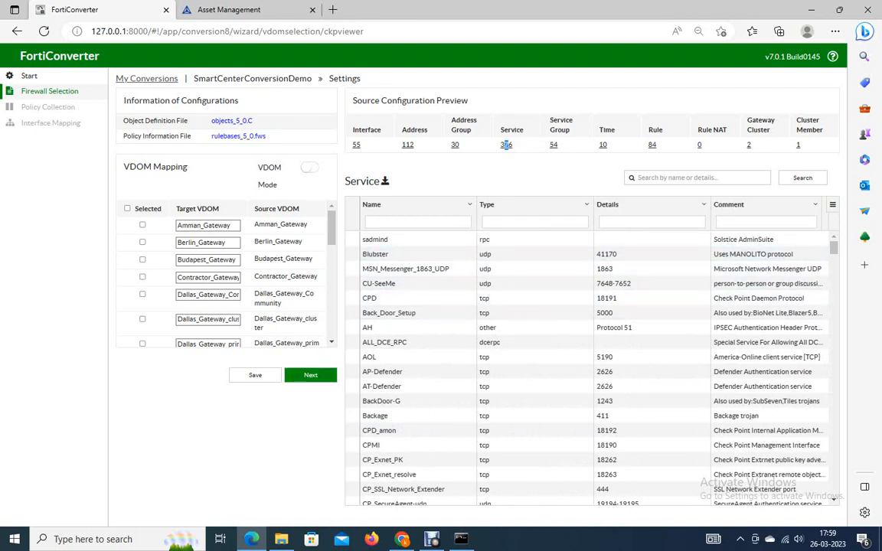
pyautogui.click(356, 145)
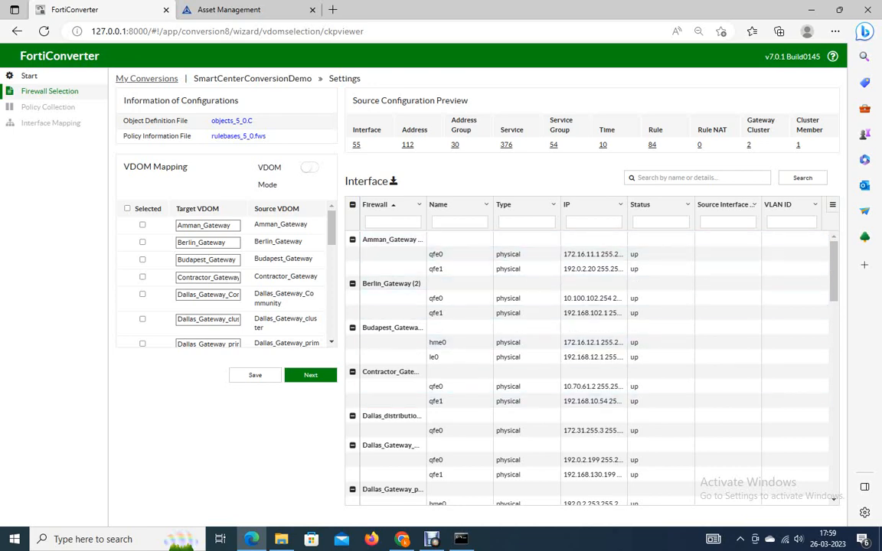
# Select the Amman_Gateway firewall for conversion and continue to policy collection.
pyautogui.click(310, 376)
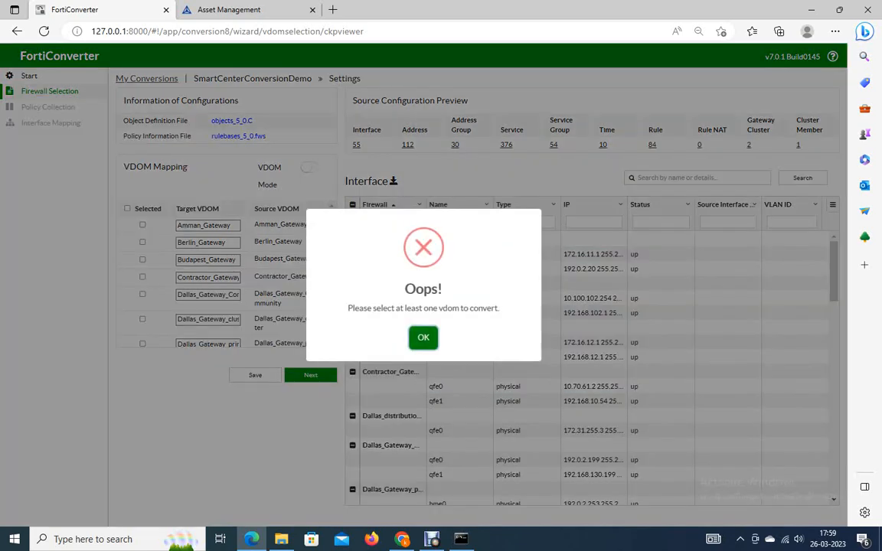
pyautogui.click(423, 337)
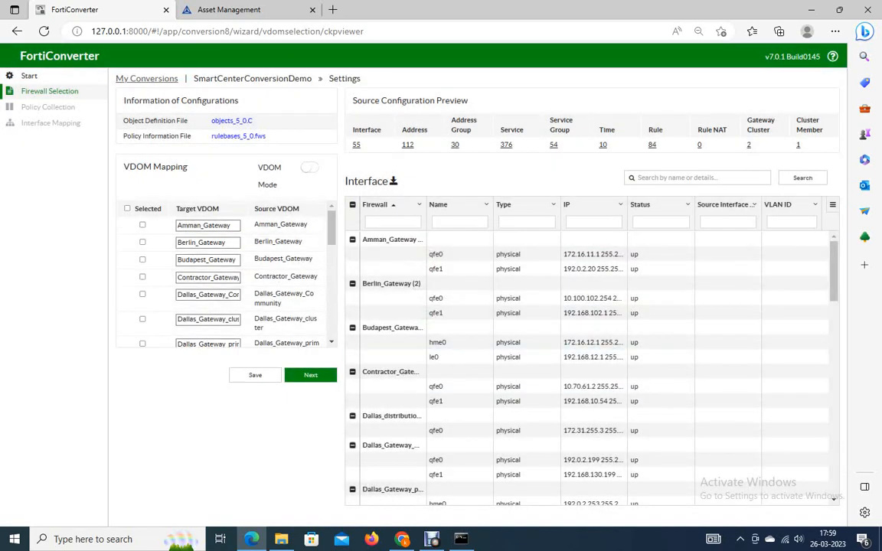
pyautogui.click(310, 167)
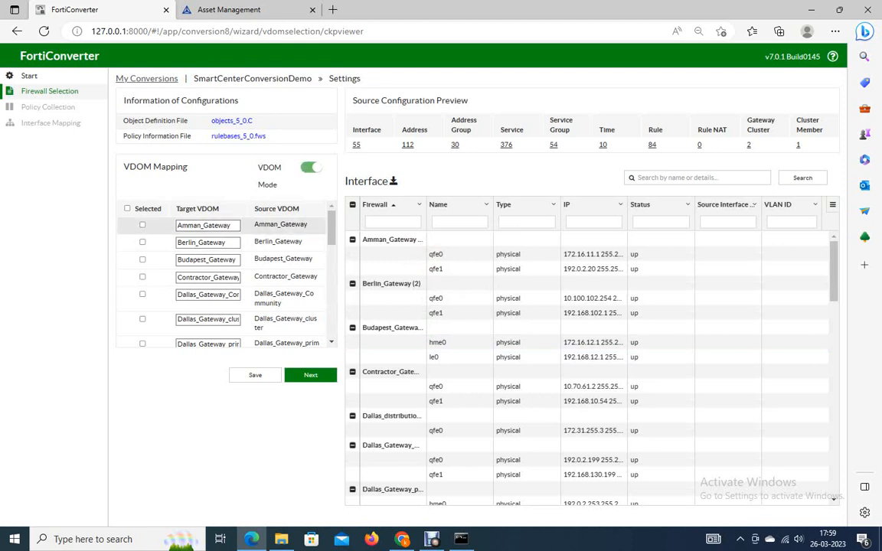
pyautogui.click(142, 225)
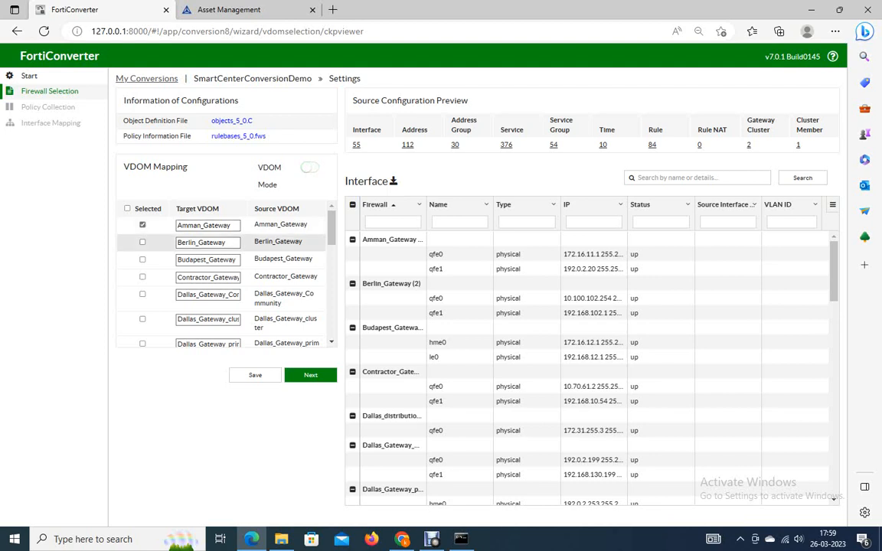
pyautogui.click(310, 375)
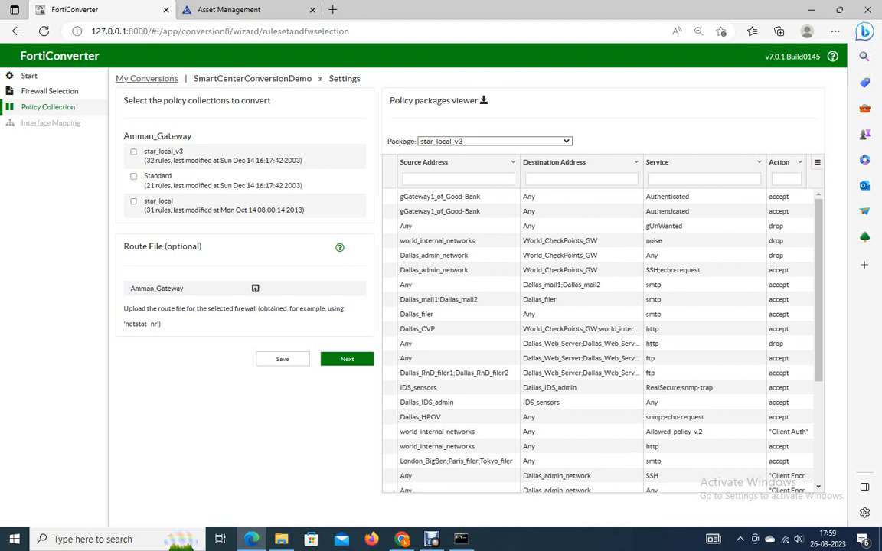
# Continue past policy collection and interface mapping to the conversion summary.
pyautogui.click(346, 359)
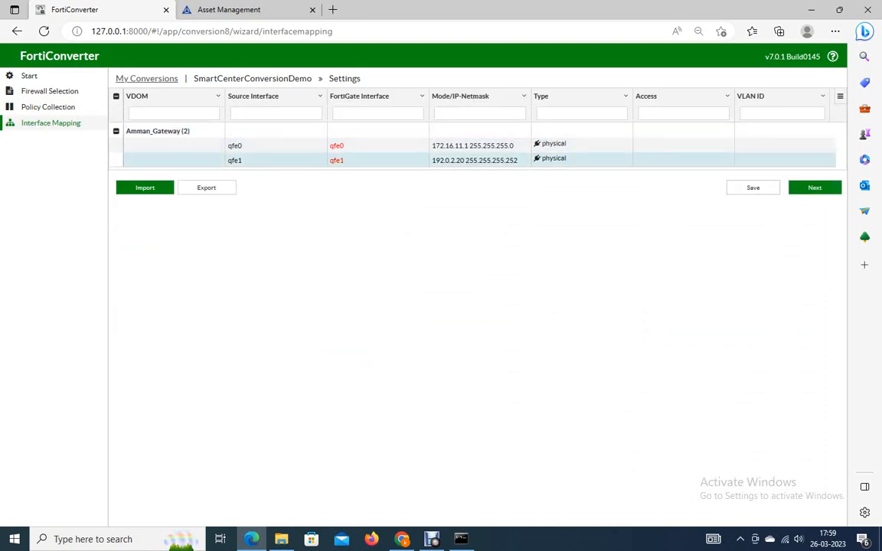
pyautogui.click(815, 188)
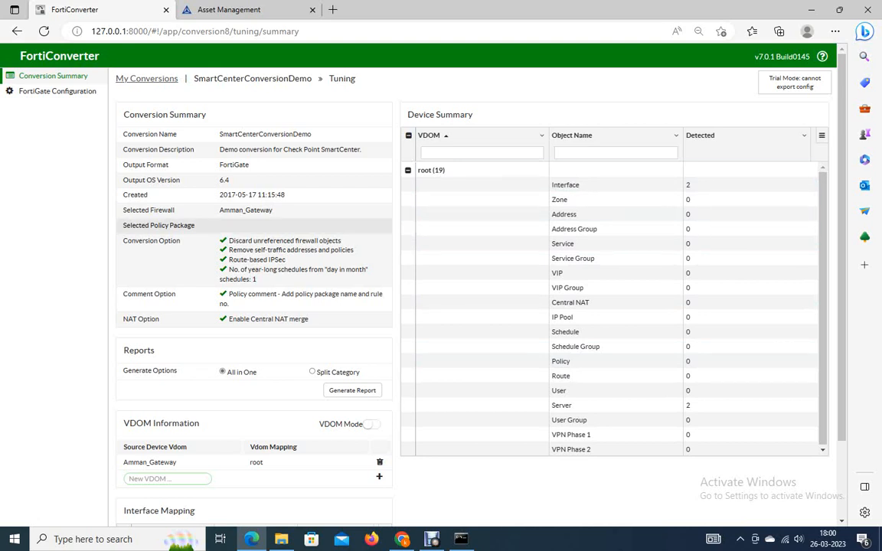
pyautogui.click(432, 539)
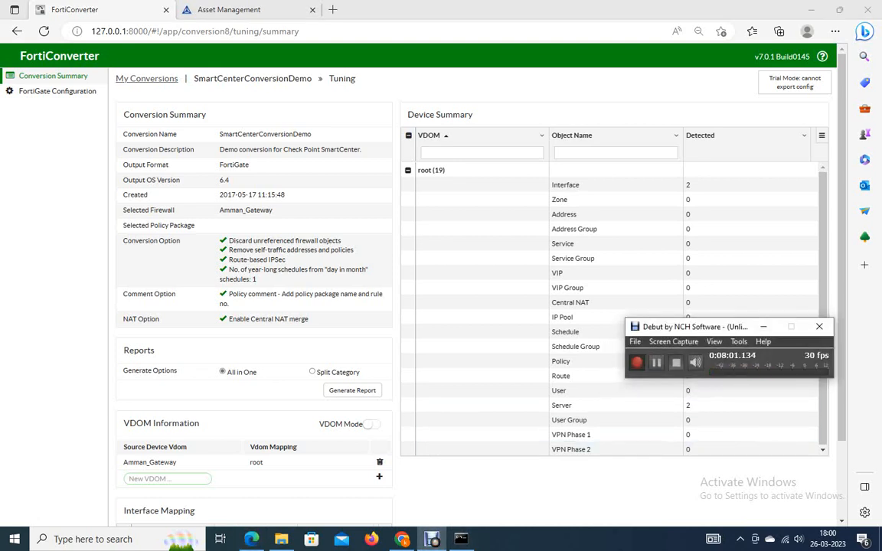